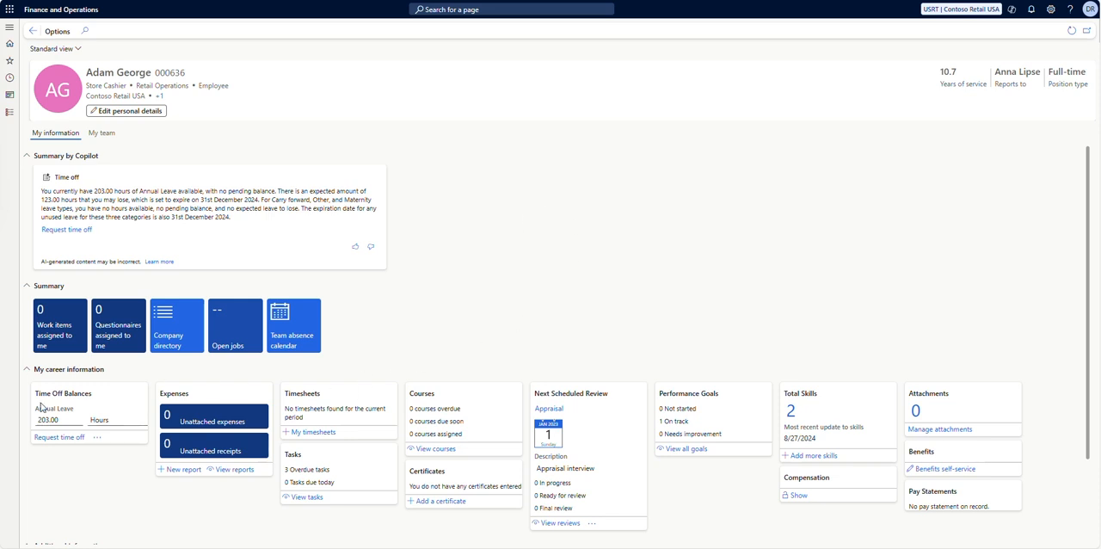
Open a time off request from the time off balances card, browse the available leave types, and cancel it.
{"action": "left_click_drag", "start_coordinate": [35, 393], "coordinate": [94, 401]}
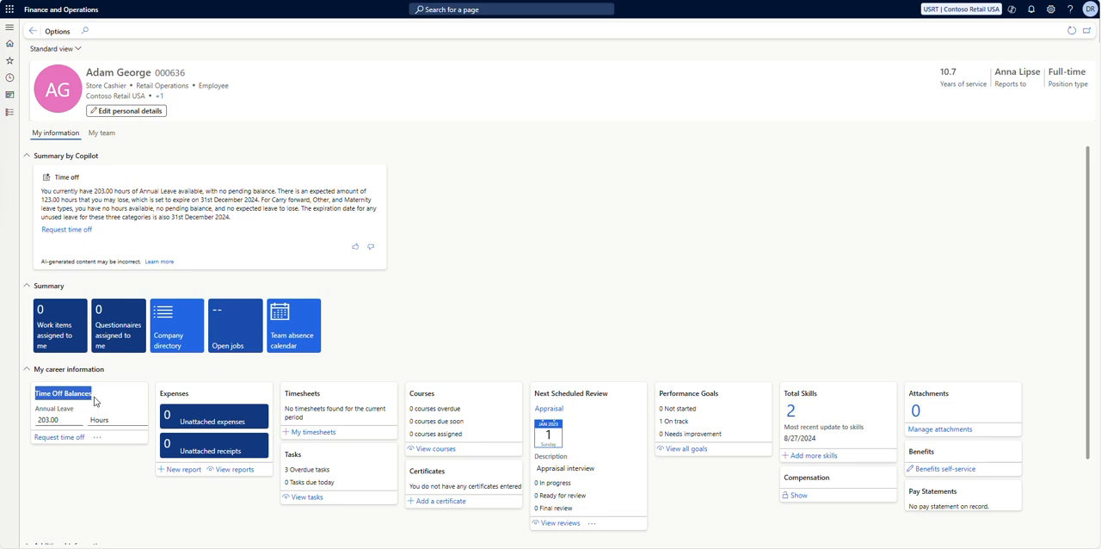
{"action": "left_click", "coordinate": [60, 485]}
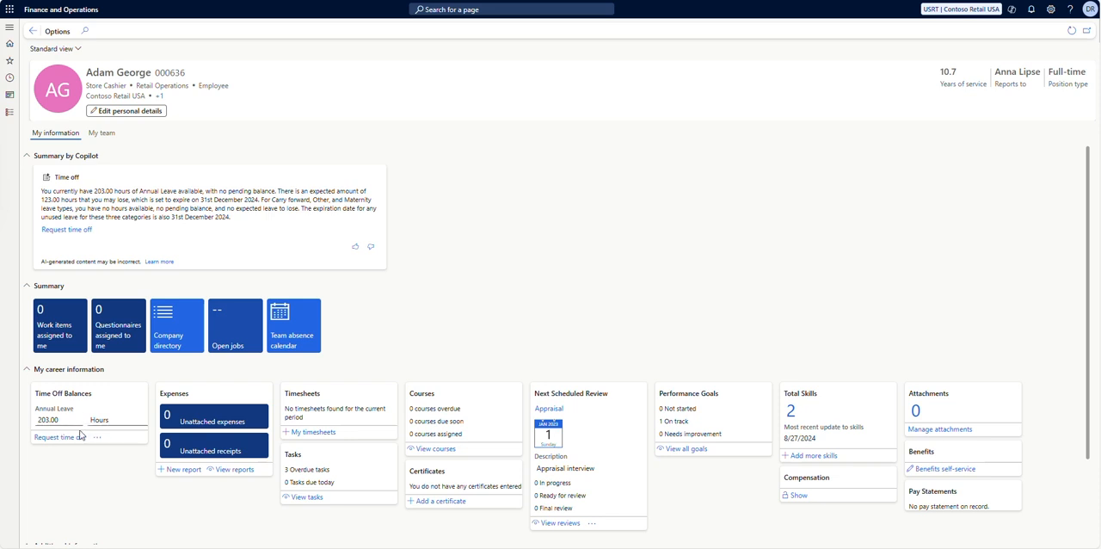
{"action": "left_click", "coordinate": [60, 437]}
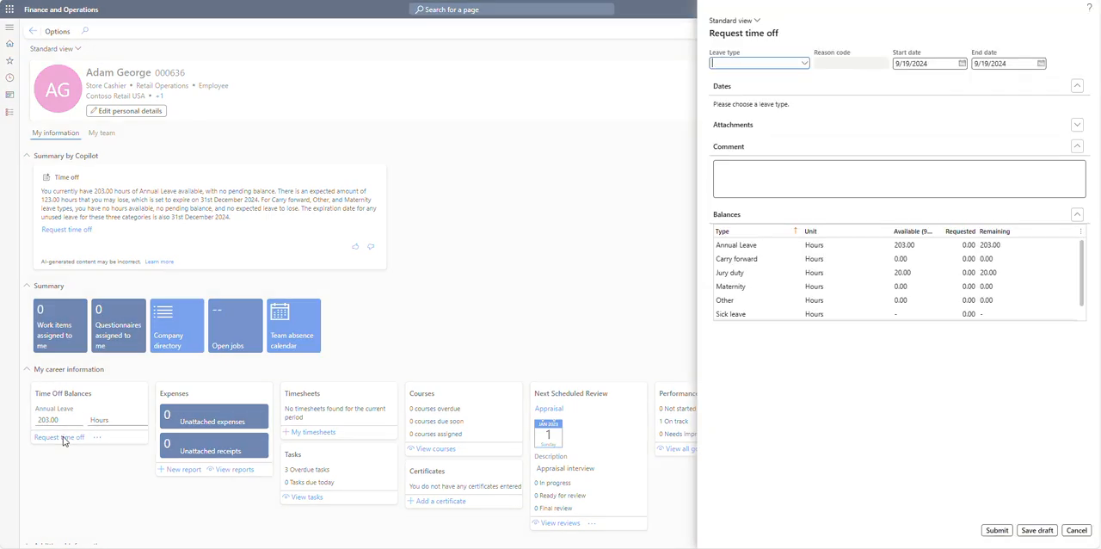
{"action": "left_click", "coordinate": [805, 64]}
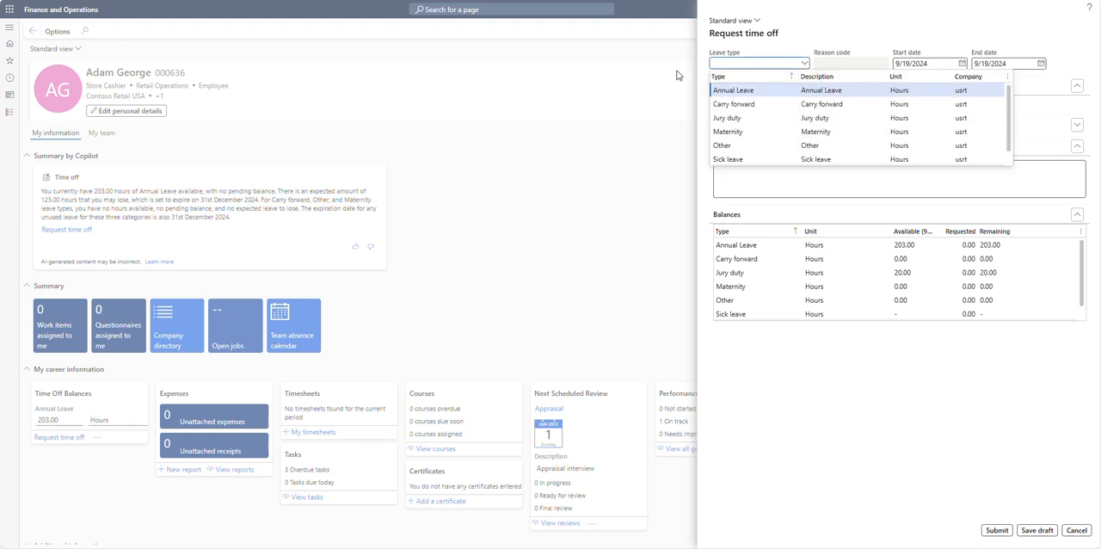
{"action": "scroll", "coordinate": [786, 132], "scroll_direction": "down", "scroll_amount": 1}
{"action": "scroll", "coordinate": [784, 133], "scroll_direction": "up", "scroll_amount": 1}
{"action": "left_click", "coordinate": [1076, 530]}
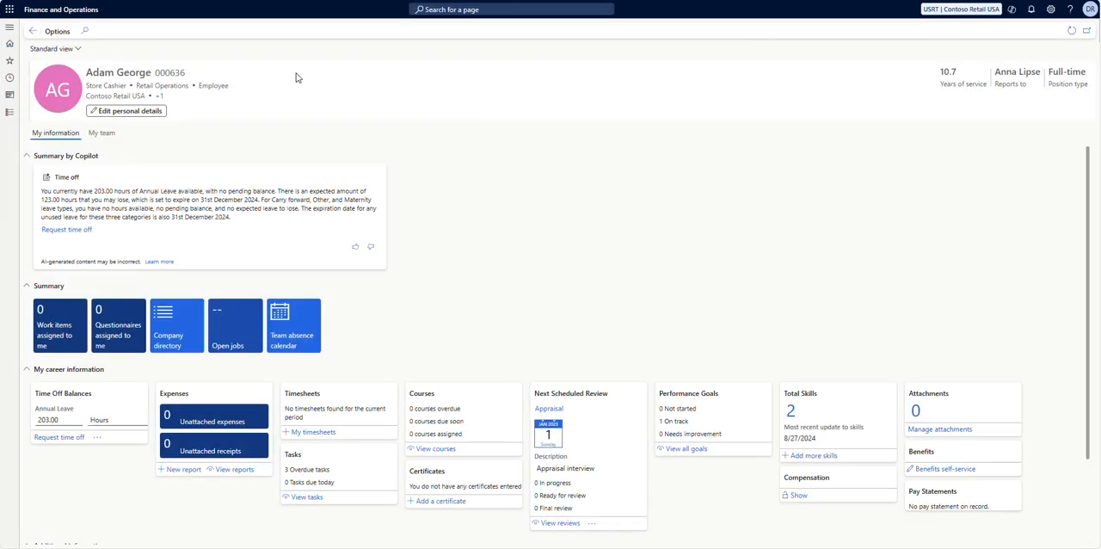
Open the Leave and absence types setup page and review the Annual Leave type, description and workflow ID fields.
{"action": "left_click", "coordinate": [8, 29]}
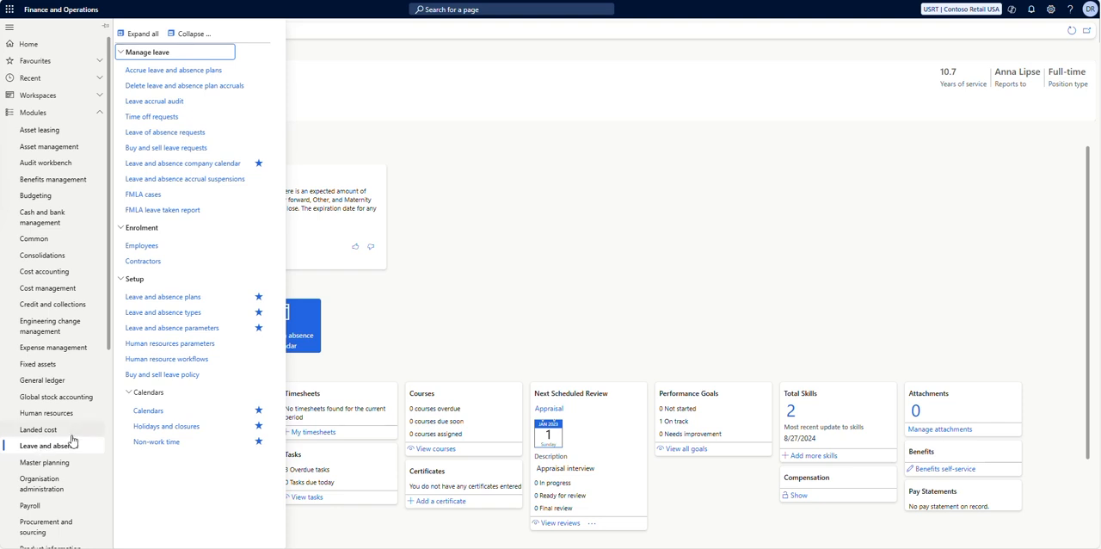
{"action": "left_click", "coordinate": [165, 313]}
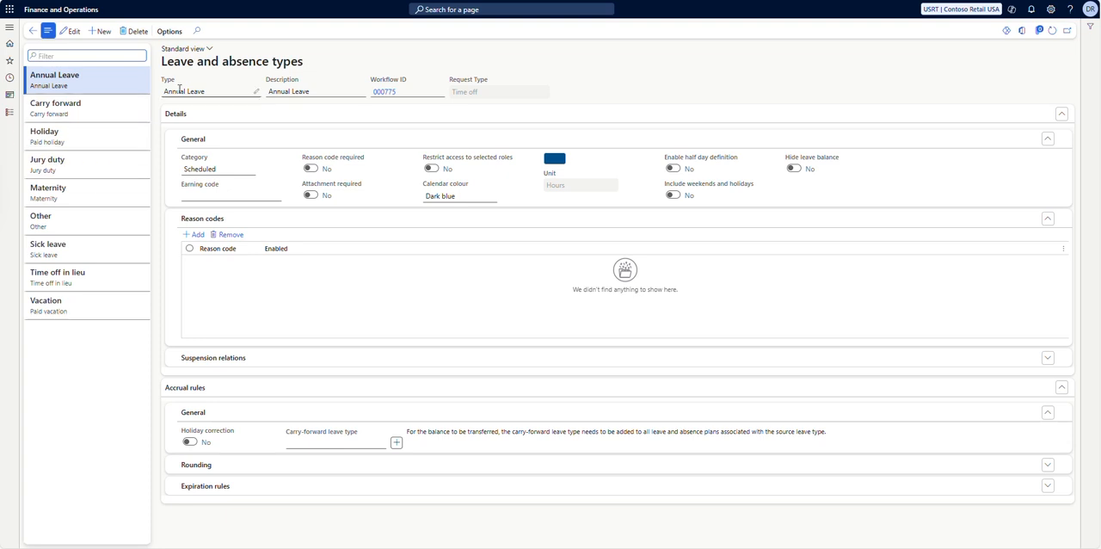
{"action": "left_click_drag", "start_coordinate": [179, 90], "coordinate": [224, 91]}
{"action": "left_click_drag", "start_coordinate": [317, 90], "coordinate": [266, 91]}
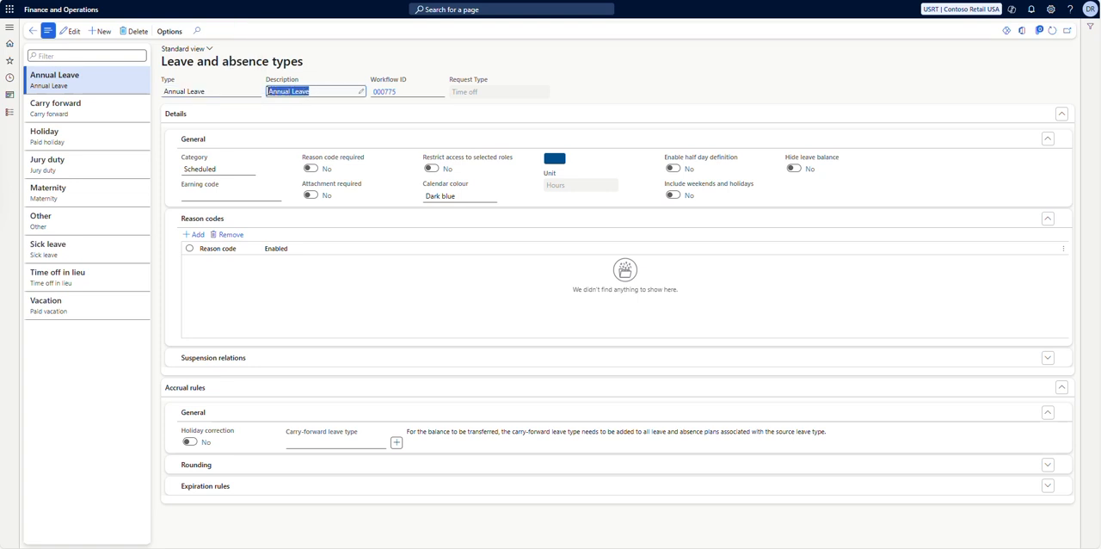
{"action": "left_click", "coordinate": [644, 90]}
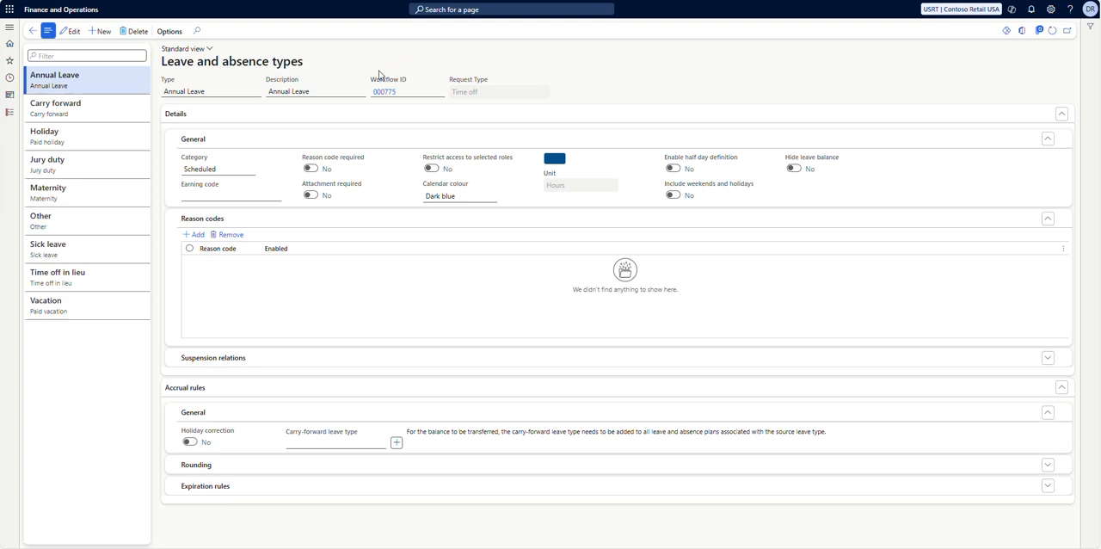
{"action": "left_click_drag", "start_coordinate": [372, 80], "coordinate": [408, 84]}
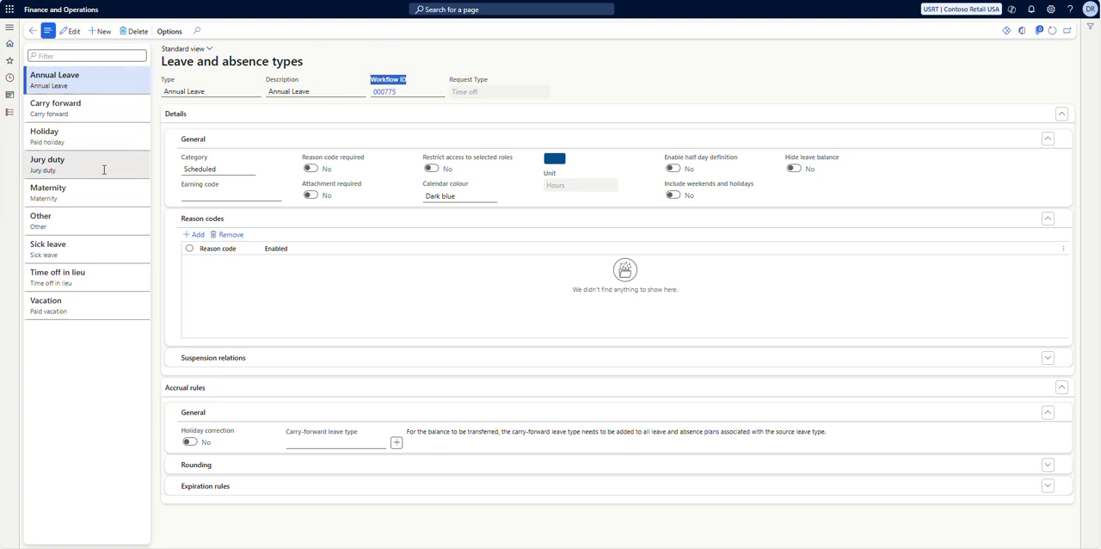
Switch Annual Leave to edit mode and browse the Category and Earning code options without changing them.
{"action": "left_click", "coordinate": [626, 76]}
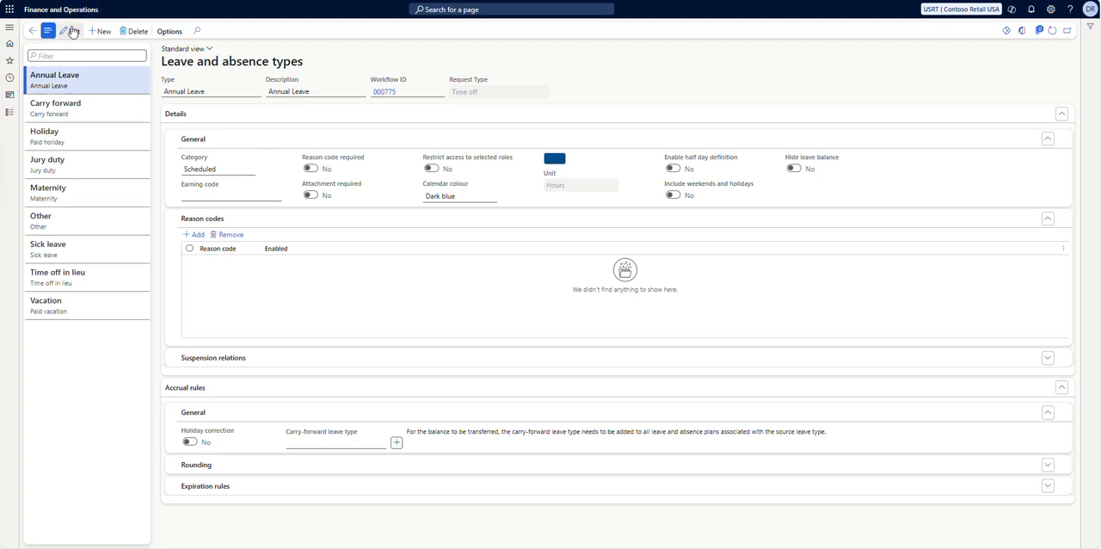
{"action": "left_click", "coordinate": [248, 172]}
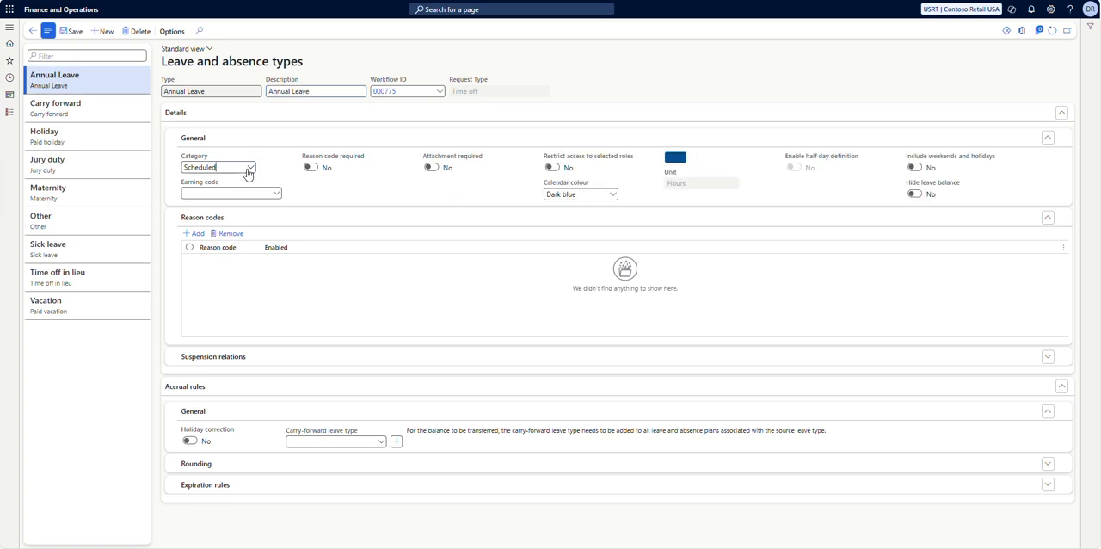
{"action": "left_click", "coordinate": [250, 168]}
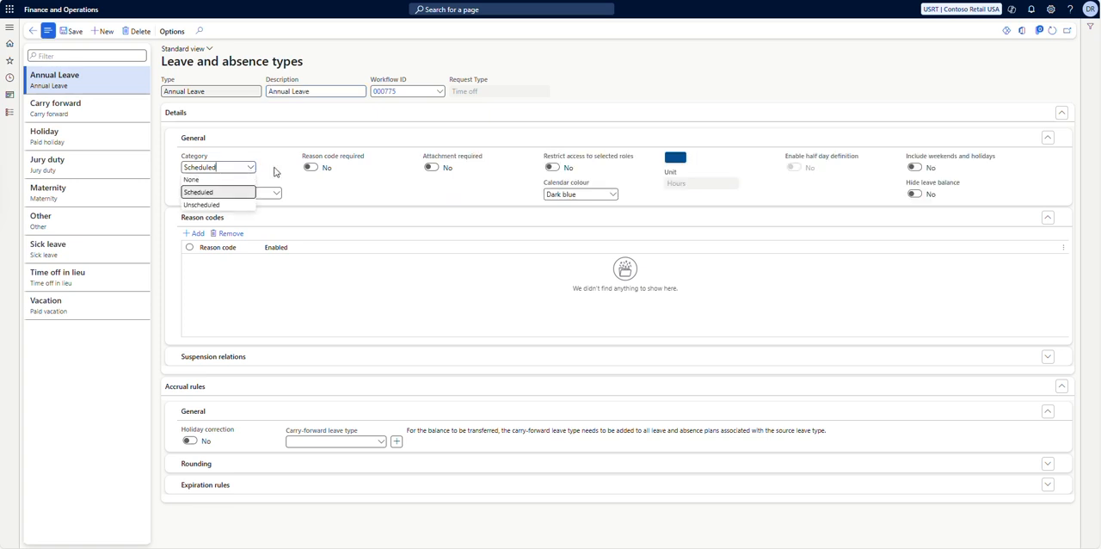
{"action": "left_click", "coordinate": [275, 173]}
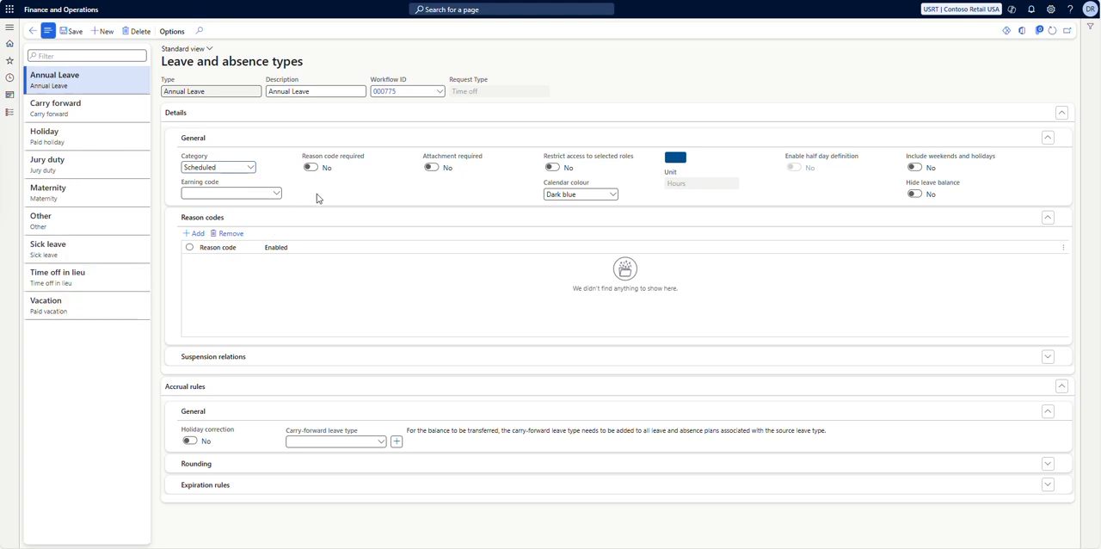
{"action": "left_click", "coordinate": [277, 194]}
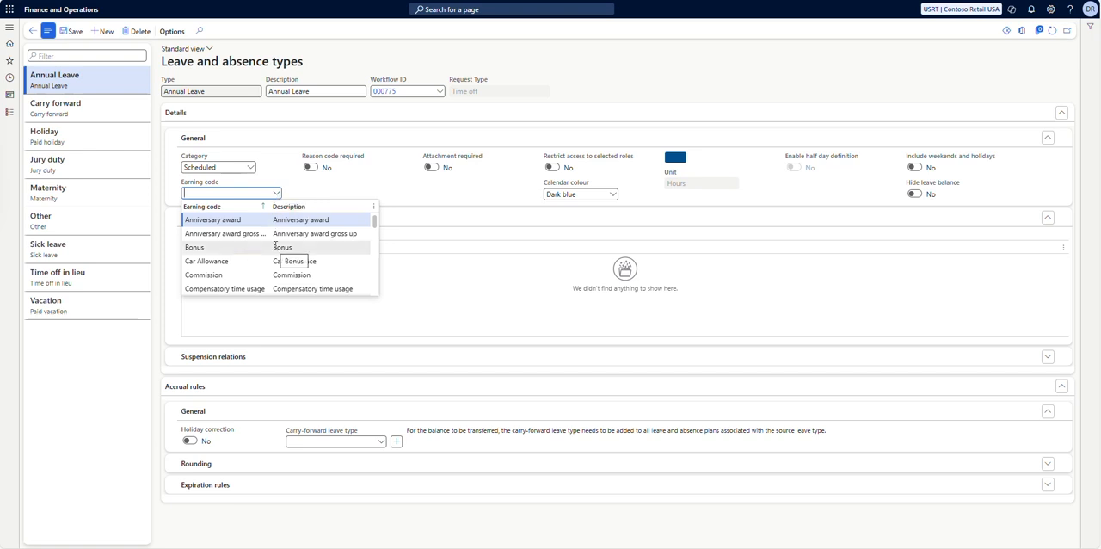
{"action": "left_click", "coordinate": [358, 186]}
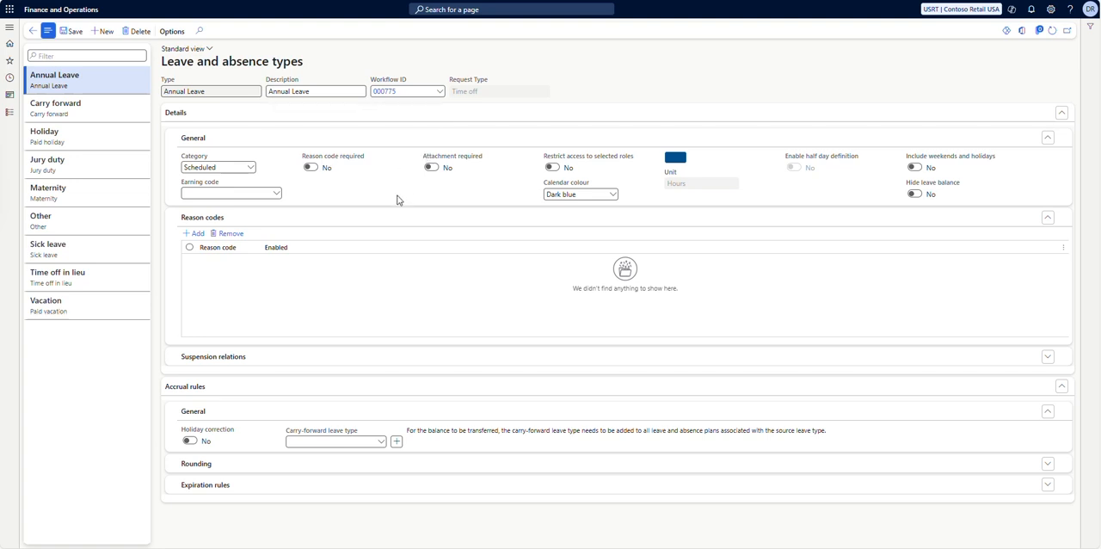
Select the Other leave type and review its reason code, attachment and restricted-access settings.
{"action": "mouse_move", "coordinate": [331, 162]}
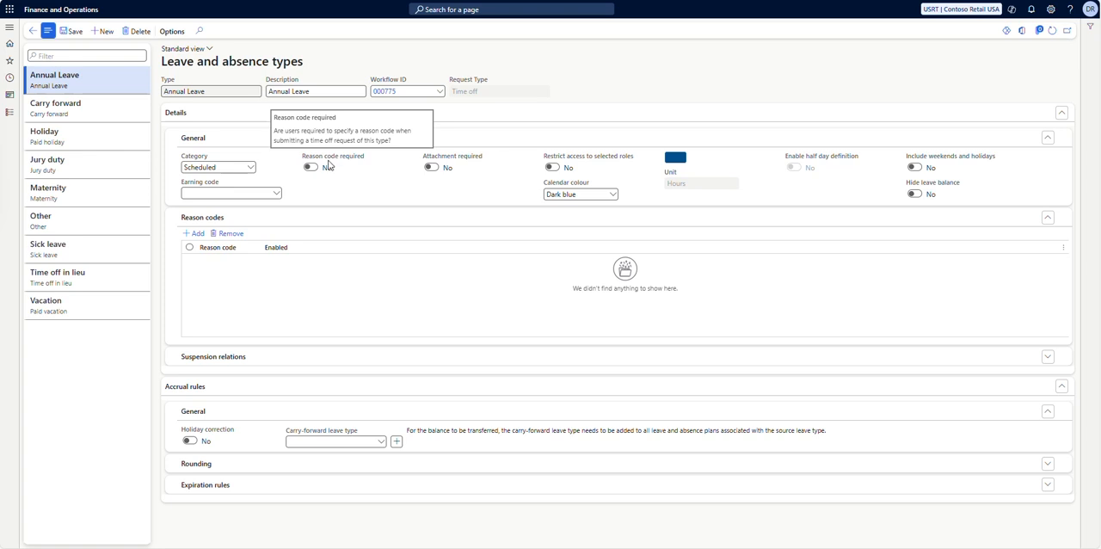
{"action": "left_click", "coordinate": [75, 225]}
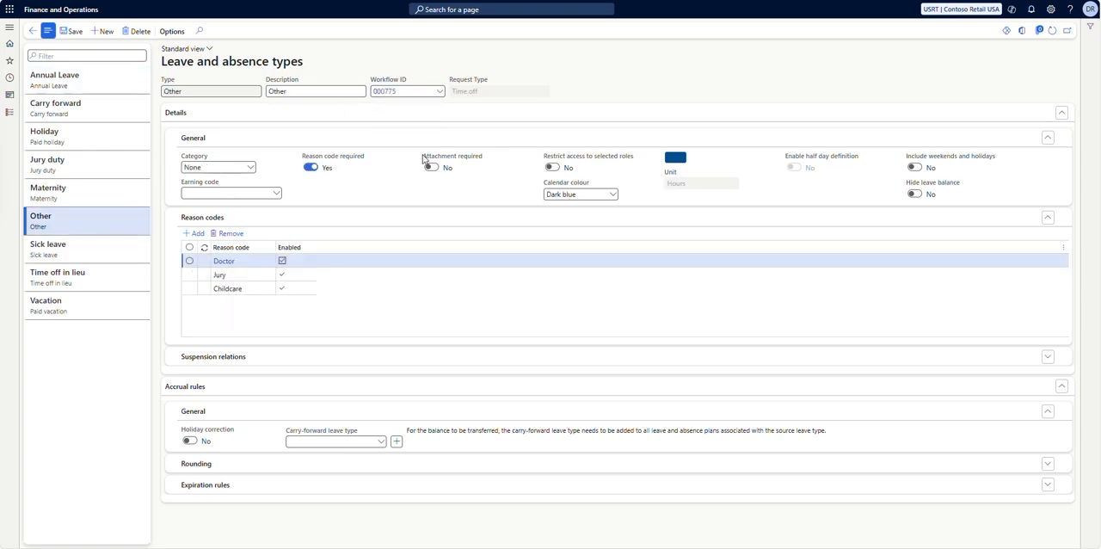
{"action": "mouse_move", "coordinate": [459, 157]}
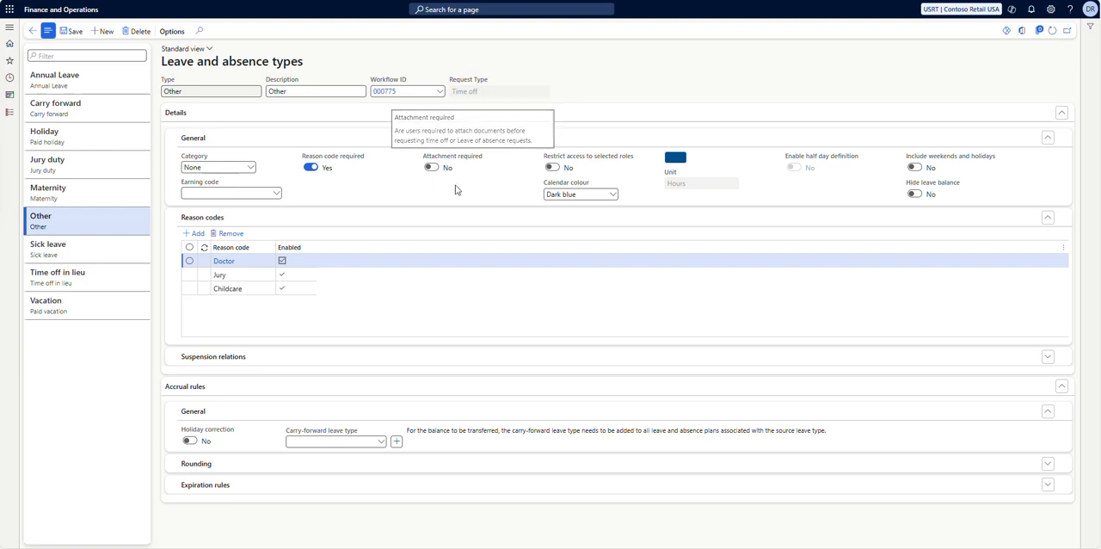
{"action": "mouse_move", "coordinate": [548, 160]}
{"action": "left_click_drag", "start_coordinate": [546, 160], "coordinate": [629, 159]}
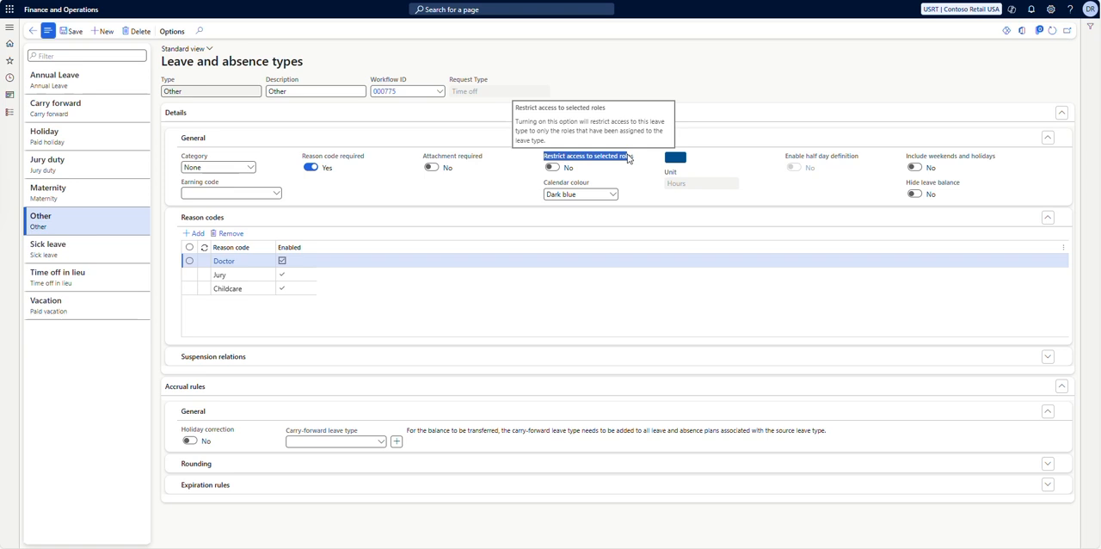
{"action": "left_click", "coordinate": [467, 207]}
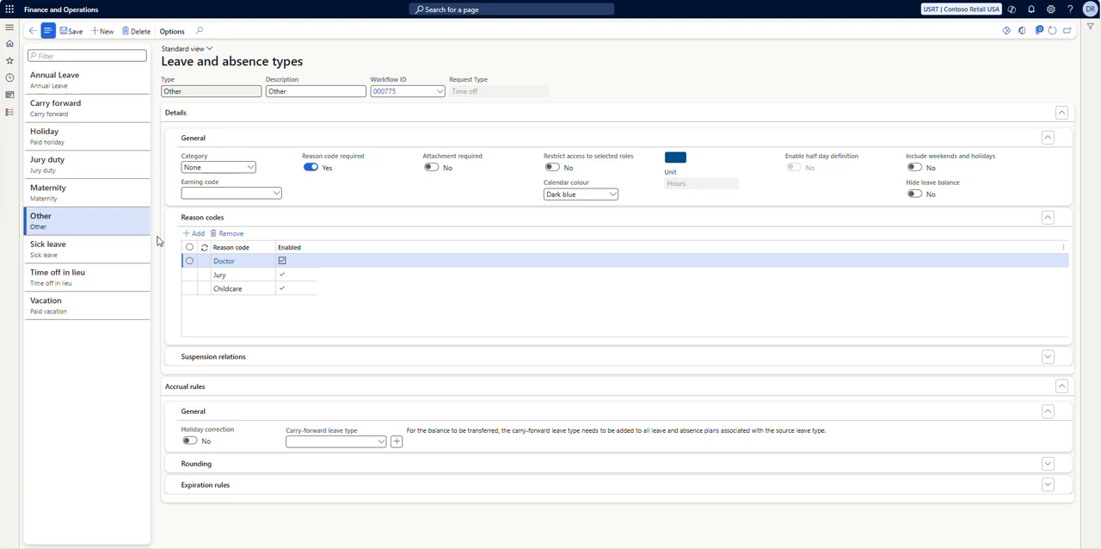
Open the UK Leave plan from the Leave and absence plans list.
{"action": "left_click", "coordinate": [9, 27]}
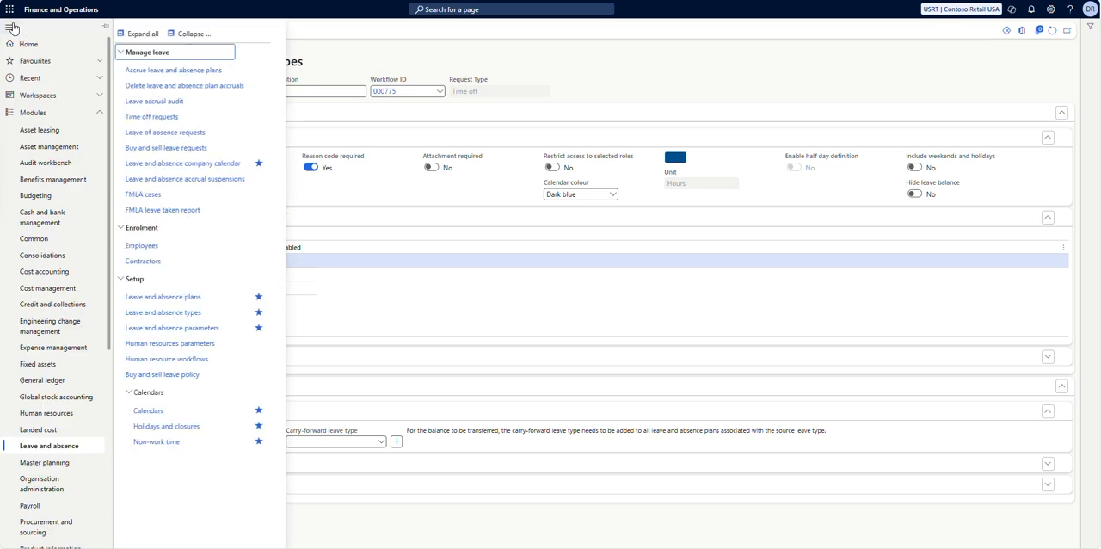
{"action": "left_click", "coordinate": [158, 298]}
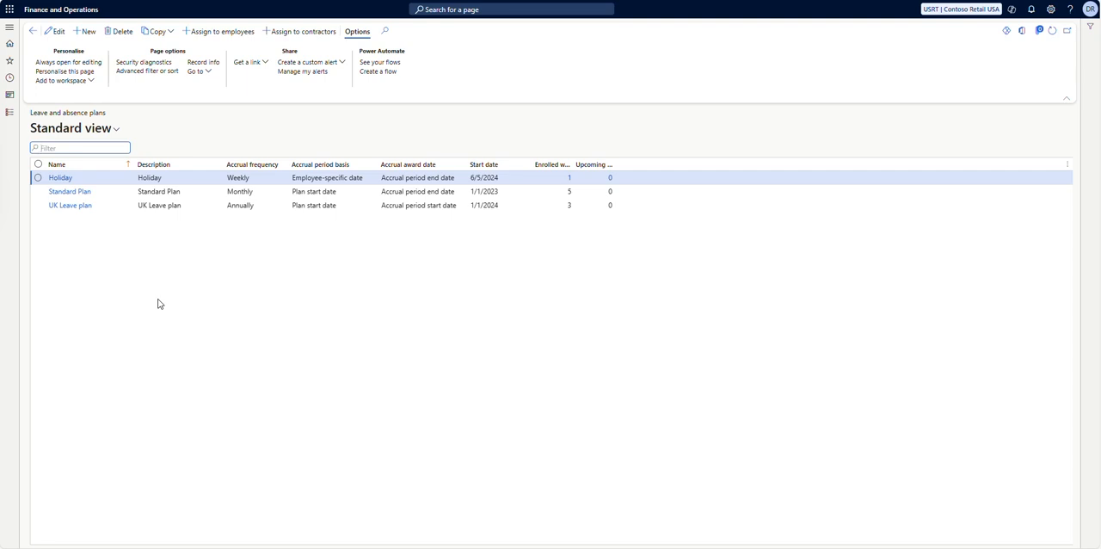
{"action": "left_click", "coordinate": [68, 206]}
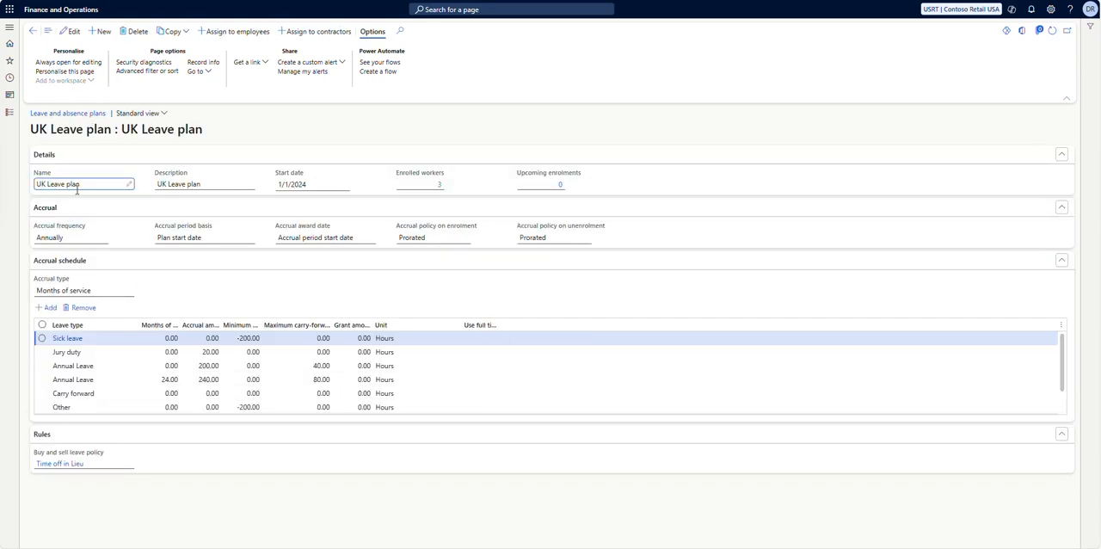
Review the UK Leave plan's name, description, start date, accrual frequency, period basis and award date.
{"action": "left_click_drag", "start_coordinate": [113, 184], "coordinate": [35, 184]}
{"action": "left_click_drag", "start_coordinate": [201, 184], "coordinate": [147, 191]}
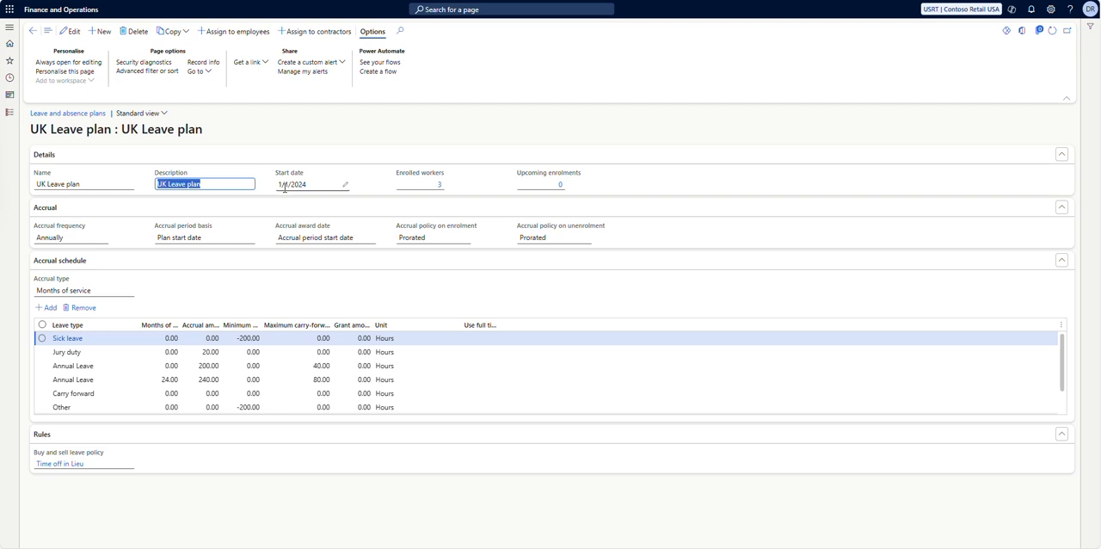
{"action": "left_click", "coordinate": [224, 183]}
{"action": "left_click_drag", "start_coordinate": [320, 184], "coordinate": [278, 183]}
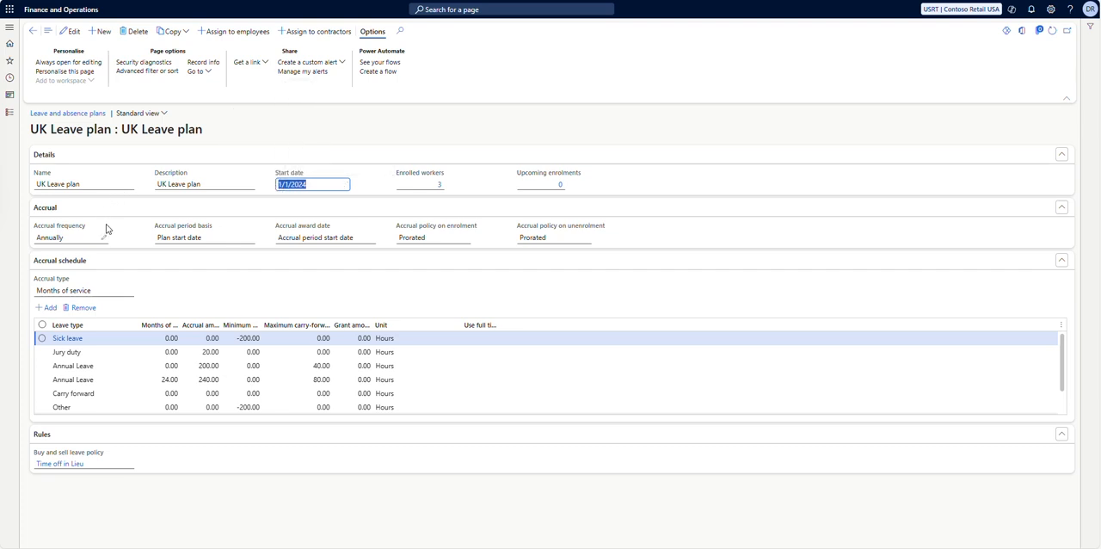
{"action": "left_click_drag", "start_coordinate": [81, 237], "coordinate": [38, 234]}
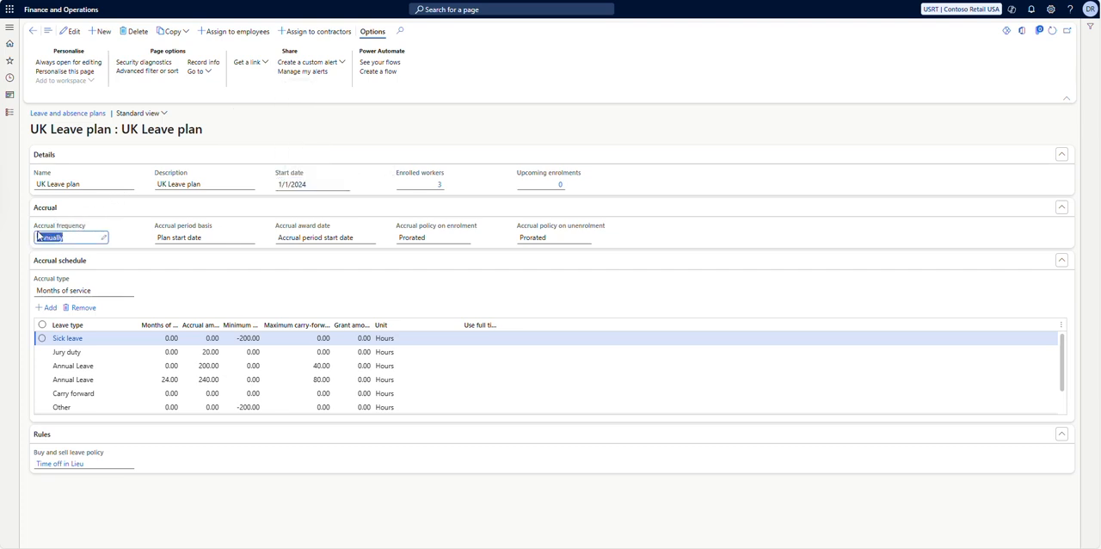
{"action": "left_click", "coordinate": [191, 238]}
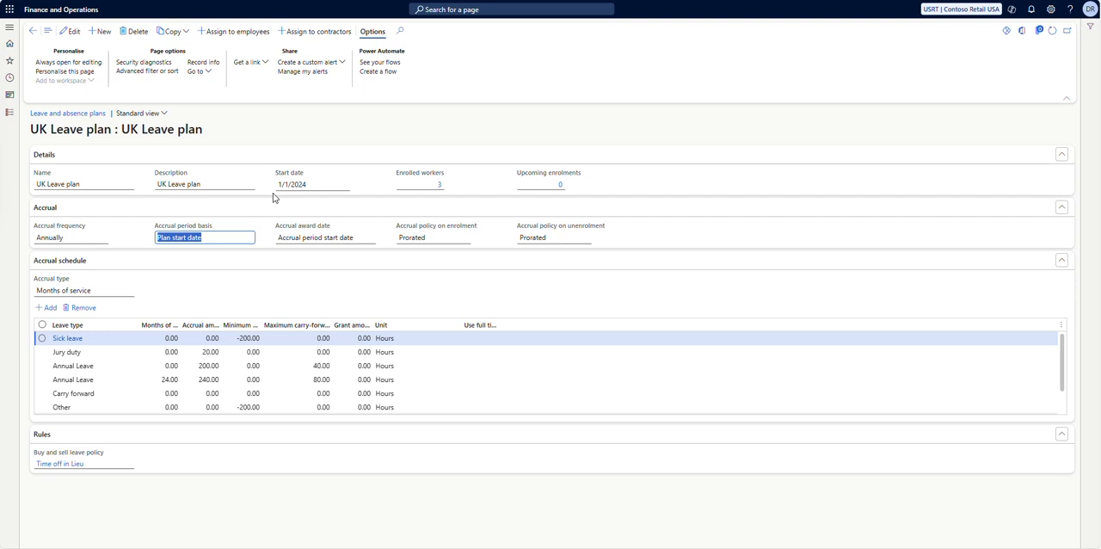
{"action": "mouse_move", "coordinate": [288, 228]}
{"action": "left_click_drag", "start_coordinate": [311, 237], "coordinate": [357, 238]}
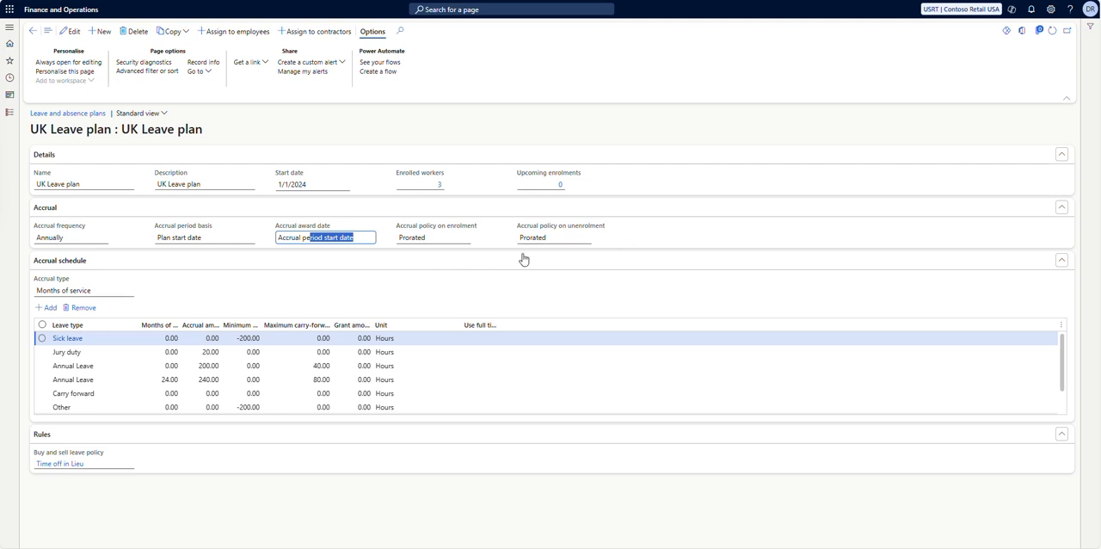
{"action": "mouse_move", "coordinate": [472, 231]}
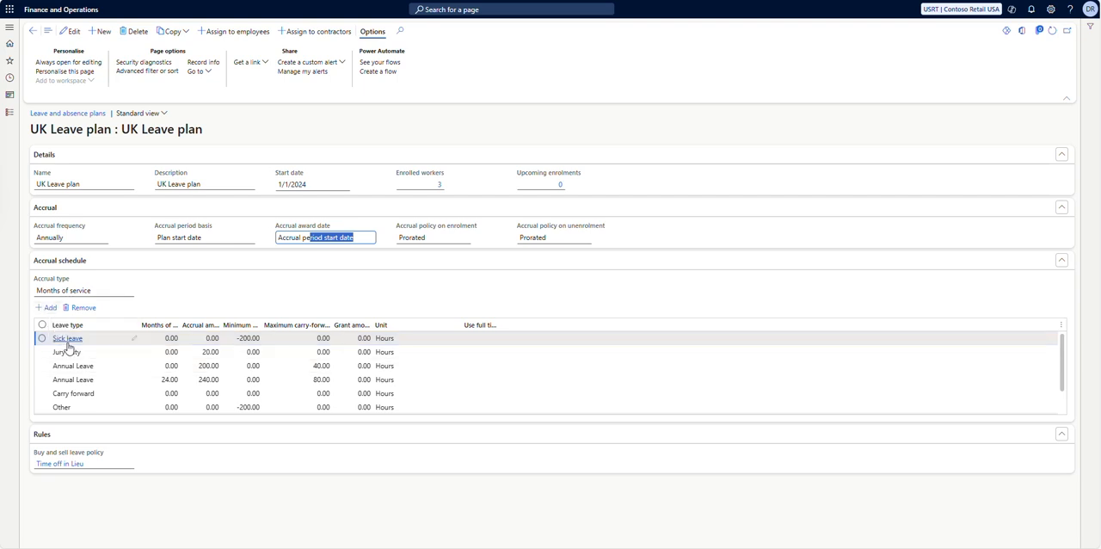
{"action": "mouse_move", "coordinate": [69, 346]}
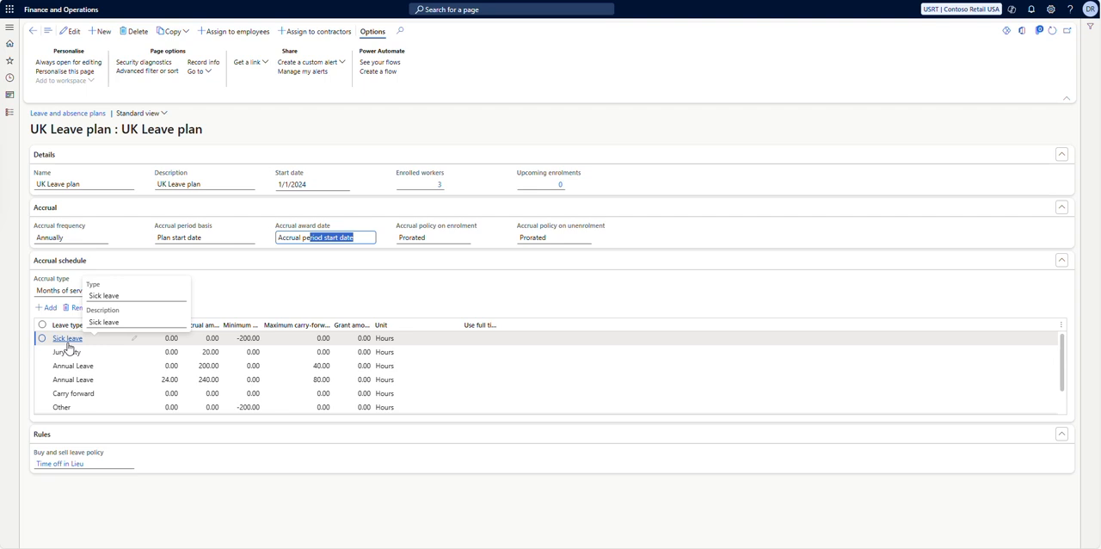
Put the plan into edit mode and inspect the Annual Leave row's months of service and accrual amount cells.
{"action": "double_click", "coordinate": [135, 370]}
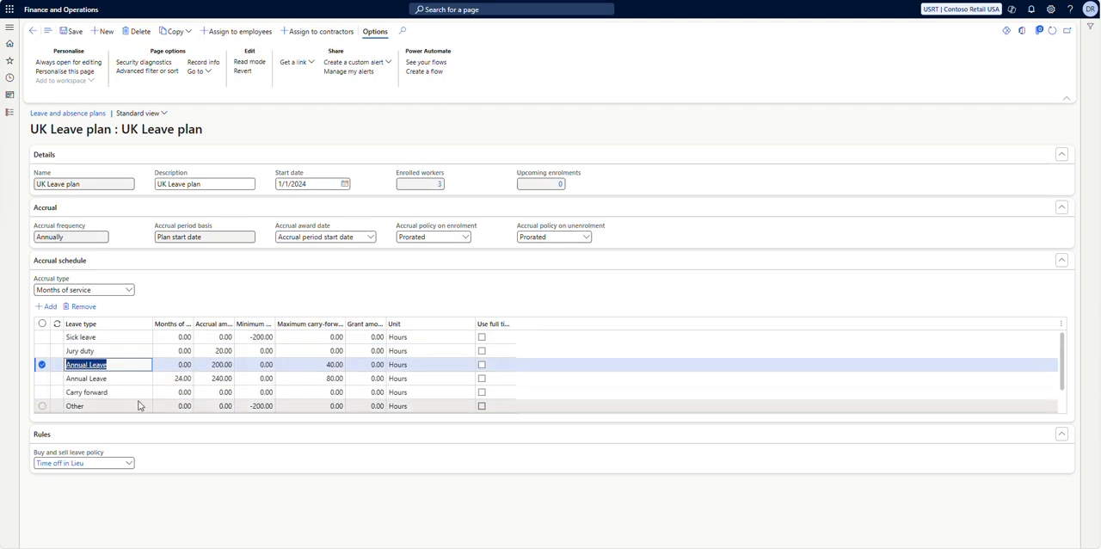
{"action": "left_click_drag", "start_coordinate": [194, 324], "coordinate": [212, 325]}
{"action": "left_click", "coordinate": [186, 365]}
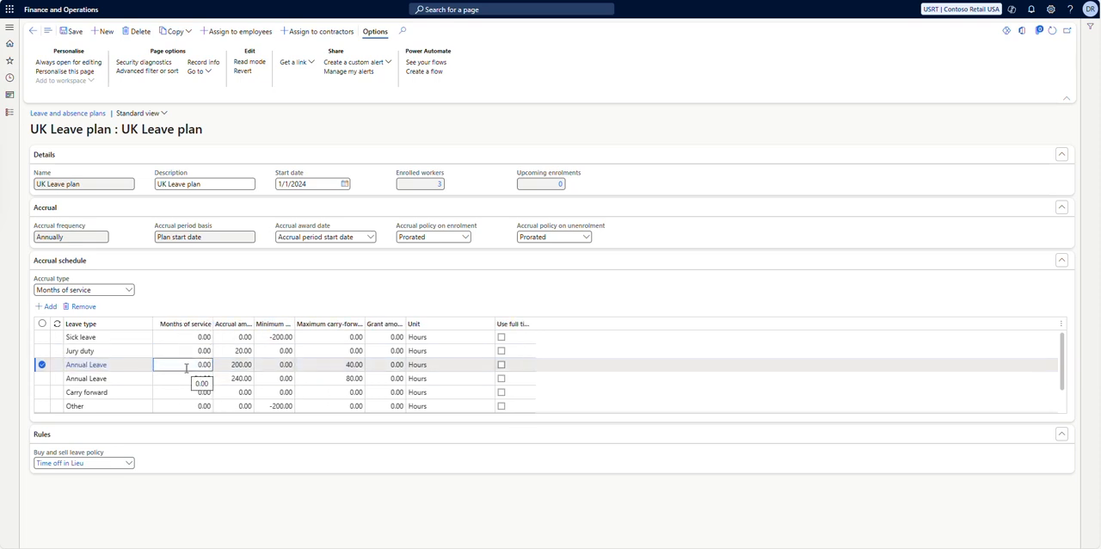
{"action": "left_click_drag", "start_coordinate": [197, 365], "coordinate": [214, 368]}
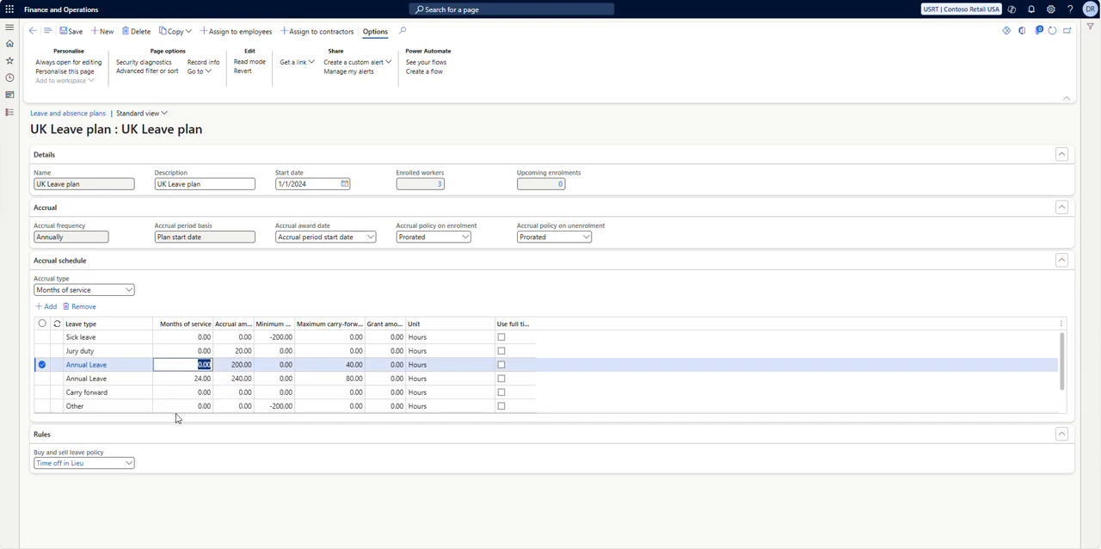
{"action": "left_click", "coordinate": [227, 365]}
{"action": "left_click_drag", "start_coordinate": [228, 364], "coordinate": [250, 367]}
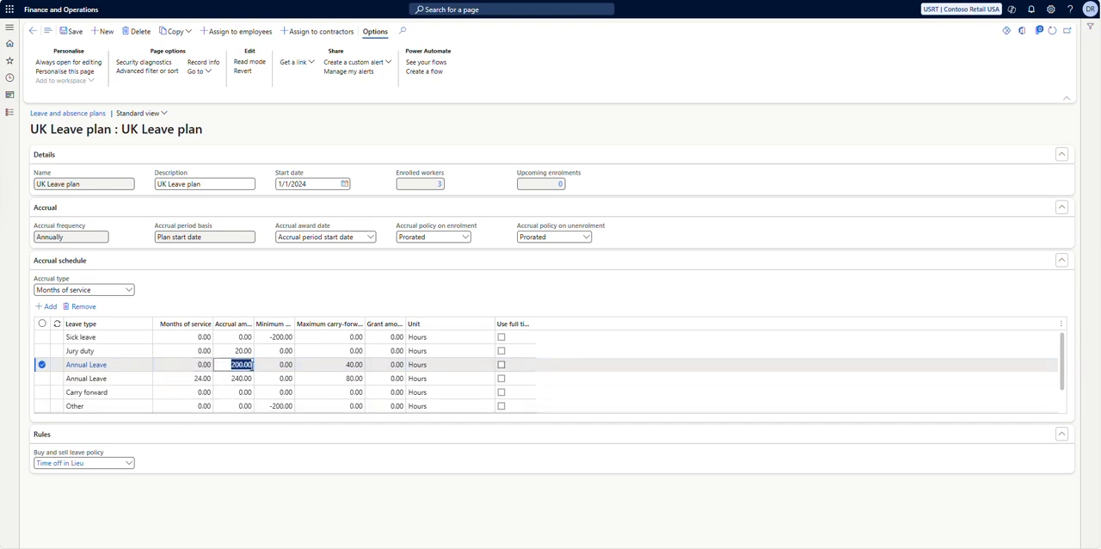
Inspect the first Annual Leave row's accrual amount, maximum carry-forward and use full-time equivalent checkbox.
{"action": "left_click", "coordinate": [261, 365]}
{"action": "left_click_drag", "start_coordinate": [279, 365], "coordinate": [367, 370]}
{"action": "left_click", "coordinate": [322, 365]}
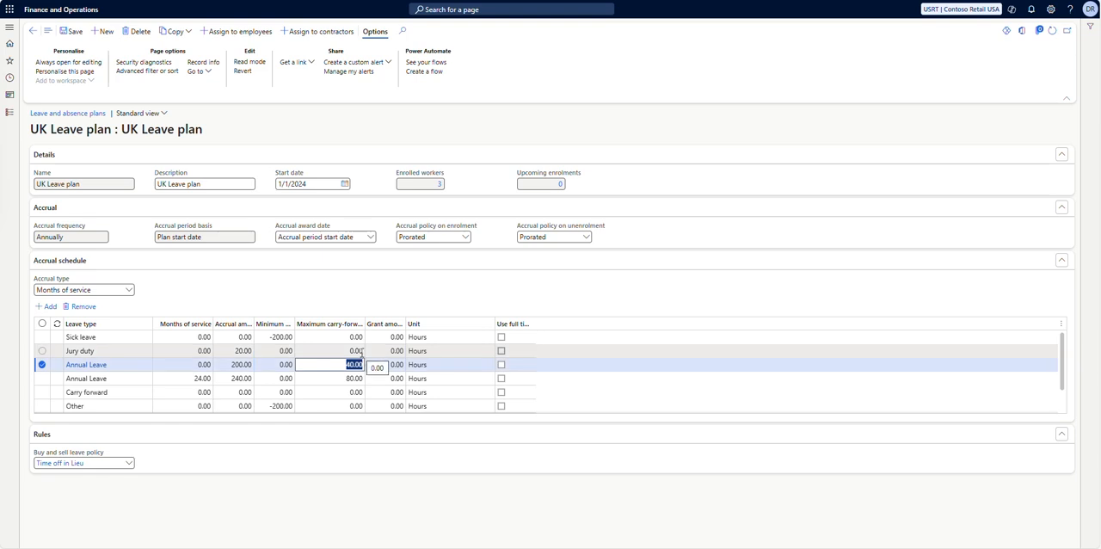
{"action": "left_click", "coordinate": [502, 365]}
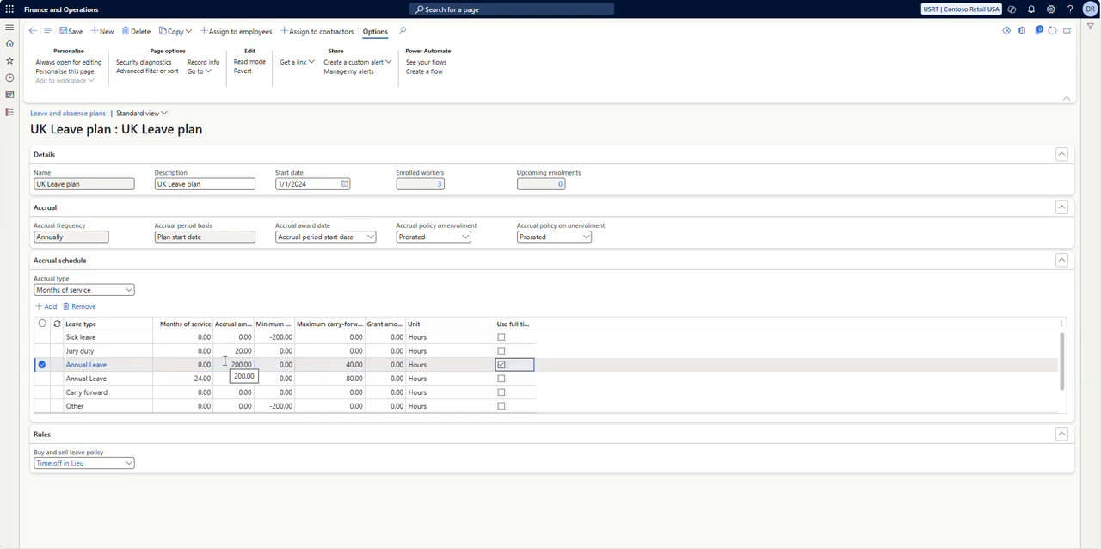
{"action": "left_click", "coordinate": [502, 365]}
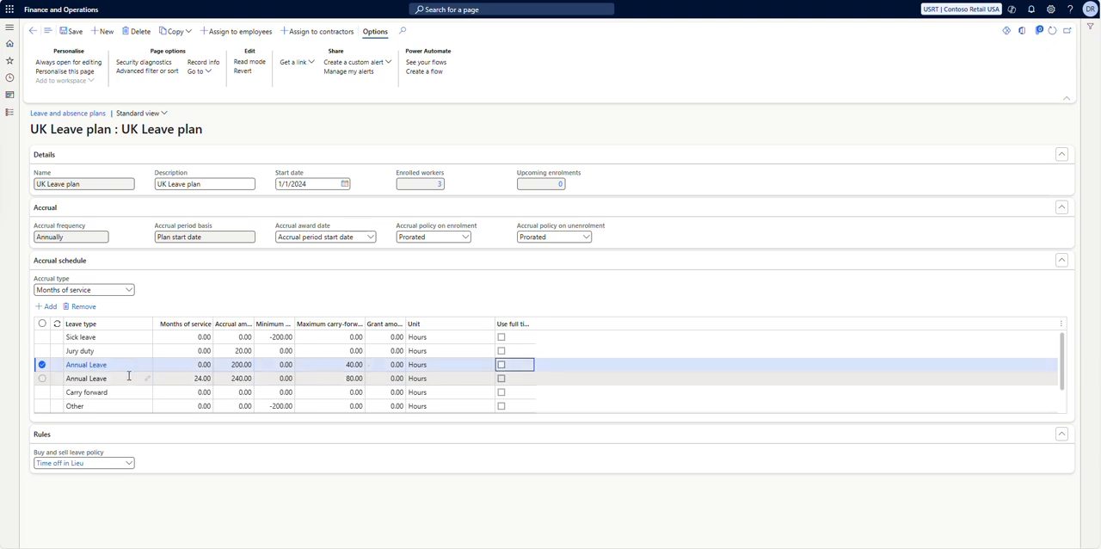
Inspect the second Annual Leave row's months of service, accrual amount and maximum carry-forward cells.
{"action": "left_click", "coordinate": [177, 378]}
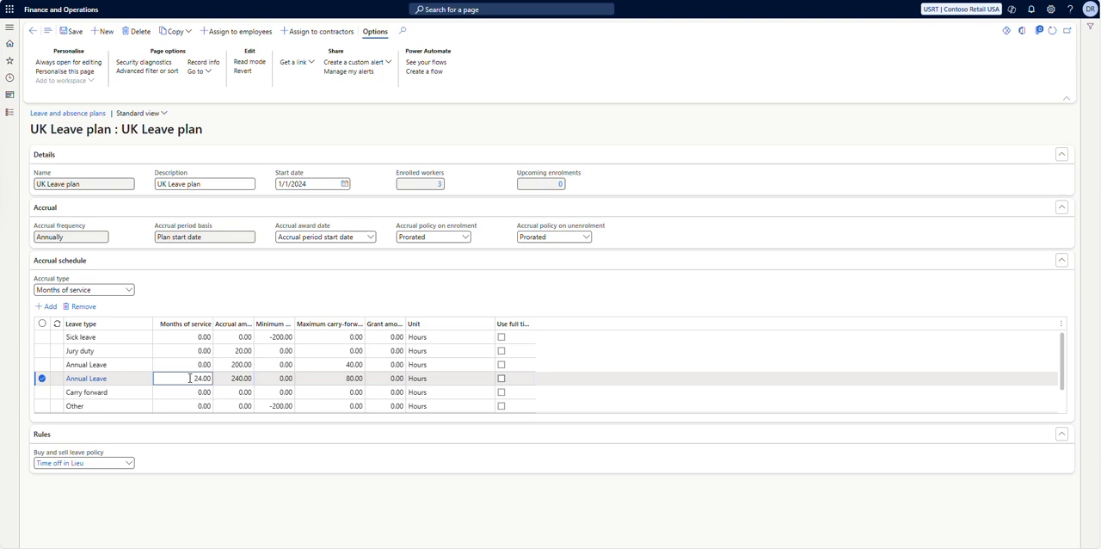
{"action": "left_click_drag", "start_coordinate": [190, 377], "coordinate": [252, 379]}
{"action": "left_click", "coordinate": [223, 379]}
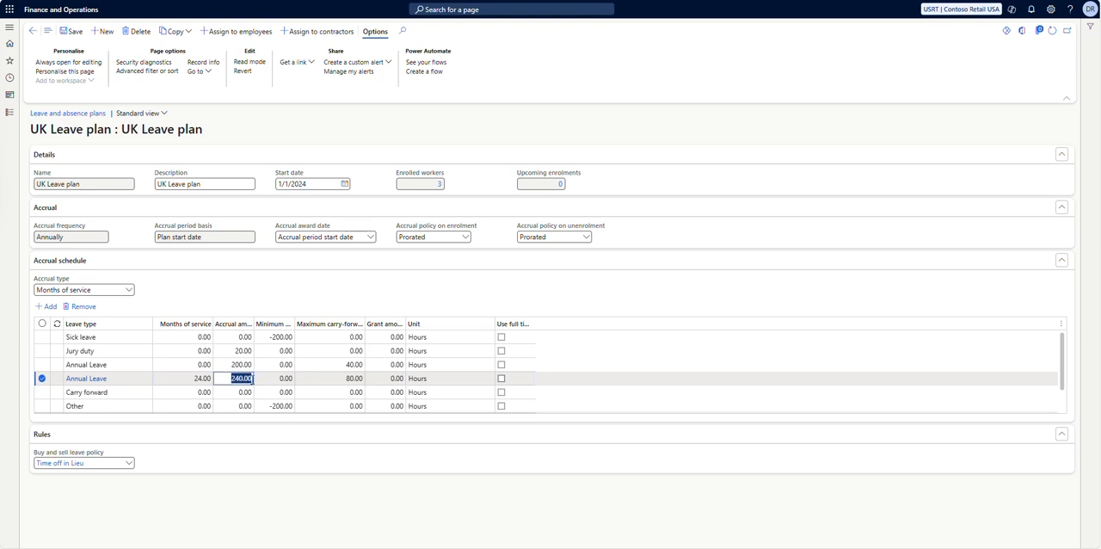
{"action": "left_click", "coordinate": [325, 381]}
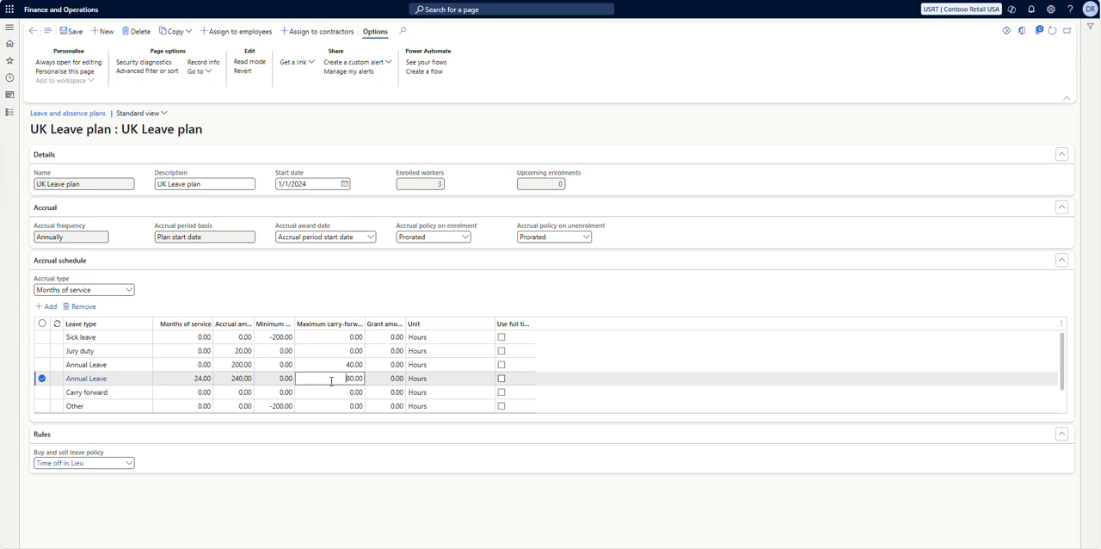
{"action": "left_click_drag", "start_coordinate": [346, 380], "coordinate": [363, 379]}
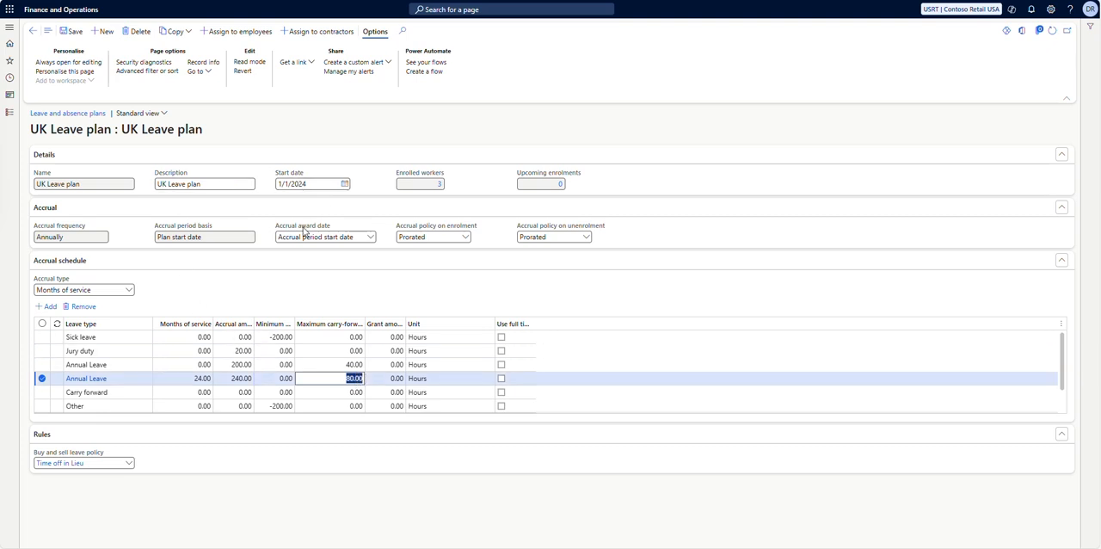
{"action": "mouse_move", "coordinate": [303, 230]}
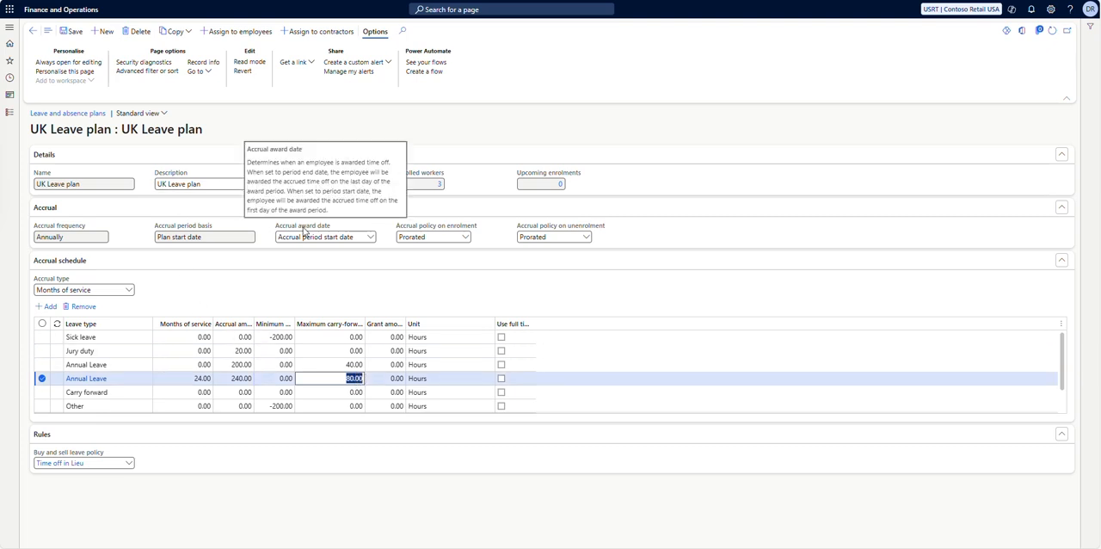
{"action": "left_click", "coordinate": [184, 380]}
{"action": "left_click_drag", "start_coordinate": [187, 378], "coordinate": [209, 378]}
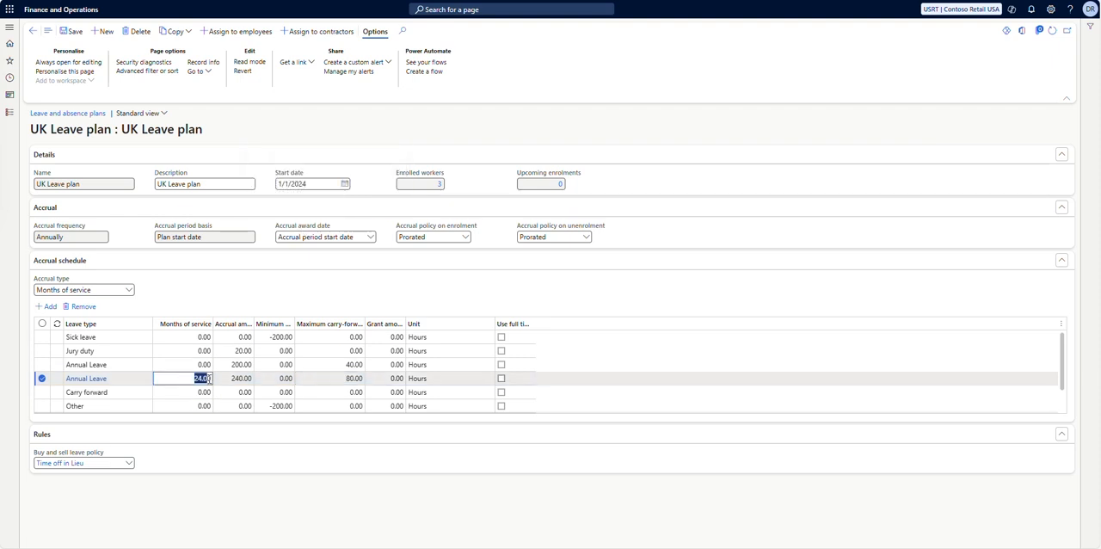
{"action": "key", "text": "Tab"}
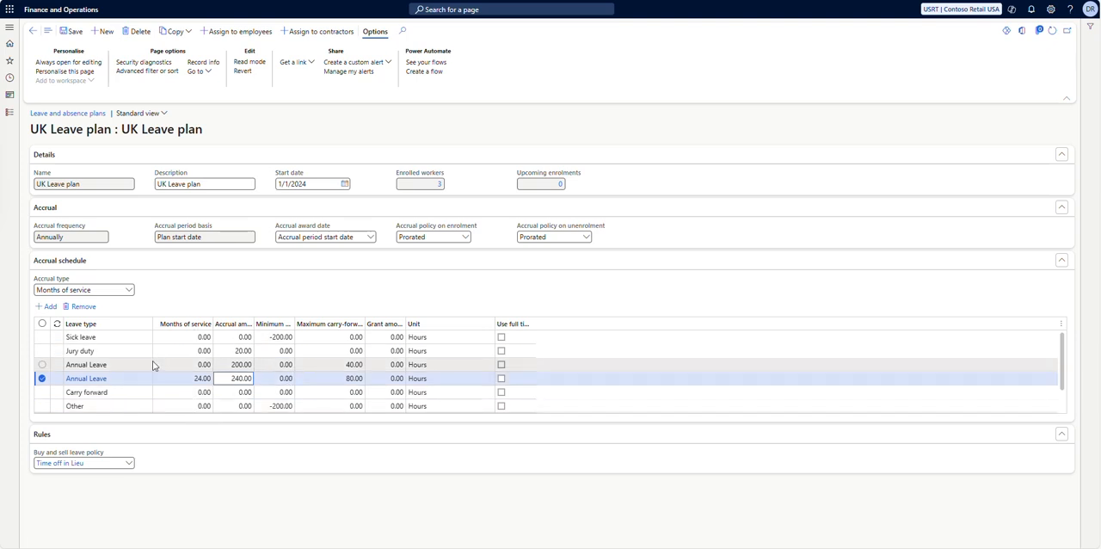
Inspect the Sick leave row's months of service, accrual amount and minimum balance cells.
{"action": "left_click", "coordinate": [185, 337]}
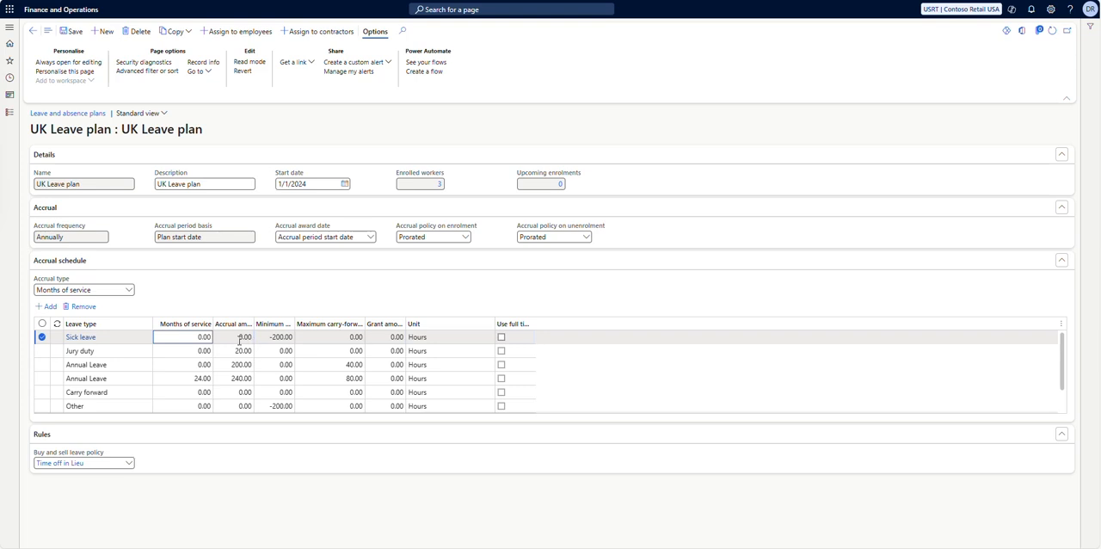
{"action": "left_click", "coordinate": [240, 339]}
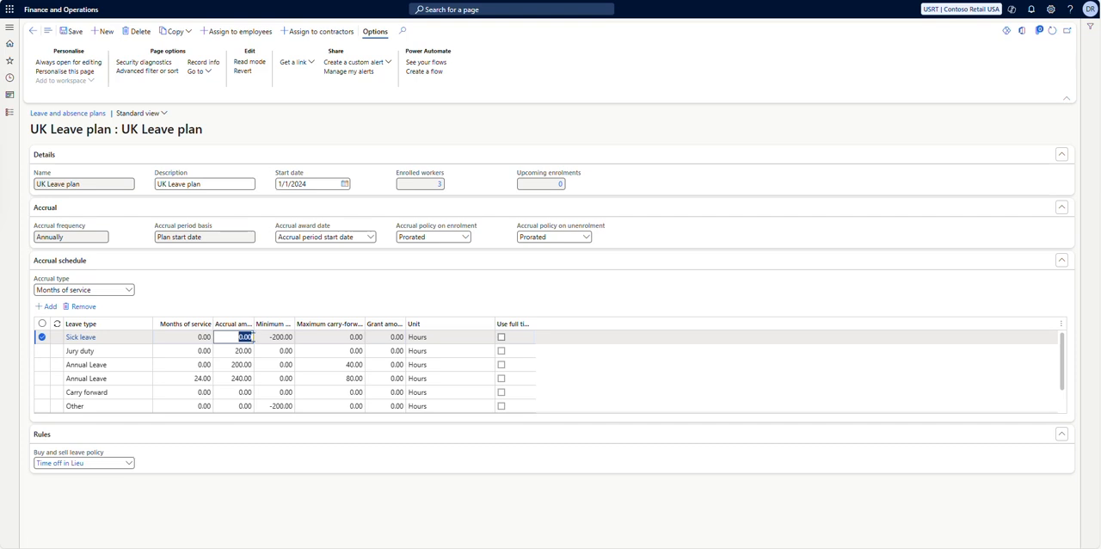
{"action": "left_click", "coordinate": [259, 337]}
{"action": "left_click_drag", "start_coordinate": [259, 336], "coordinate": [291, 338]}
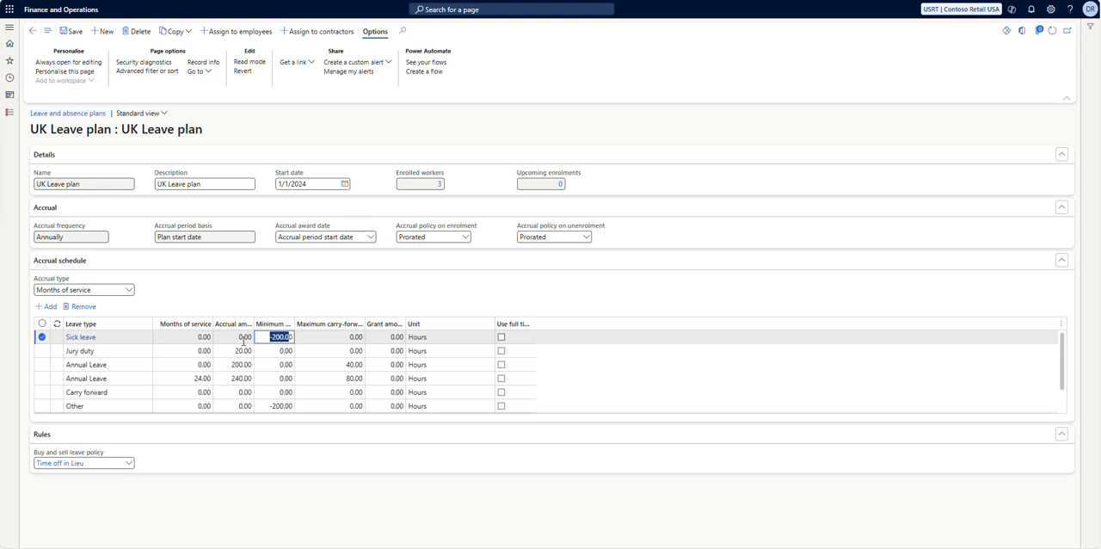
{"action": "left_click", "coordinate": [246, 339]}
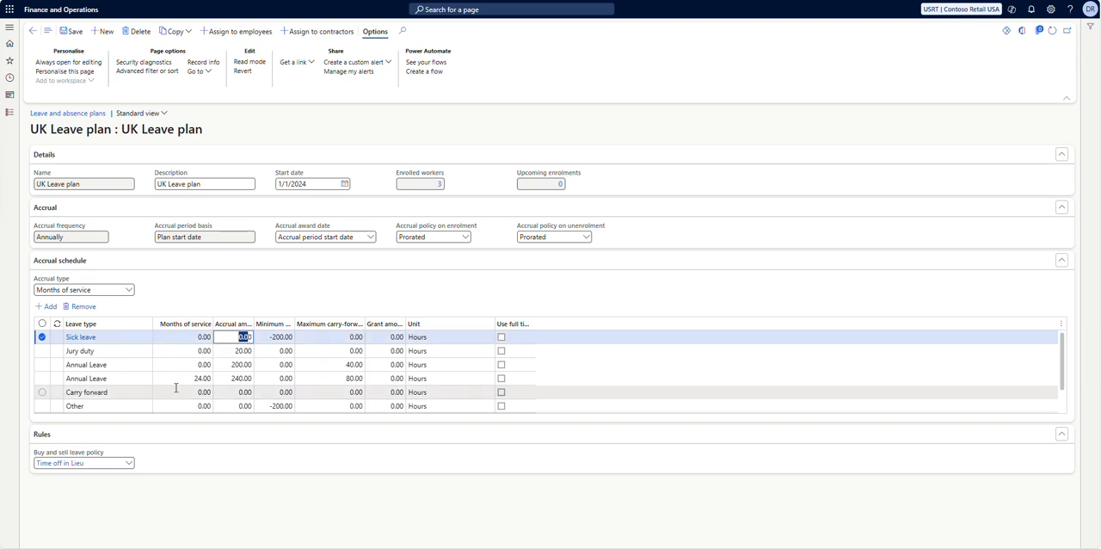
{"action": "left_click", "coordinate": [187, 296]}
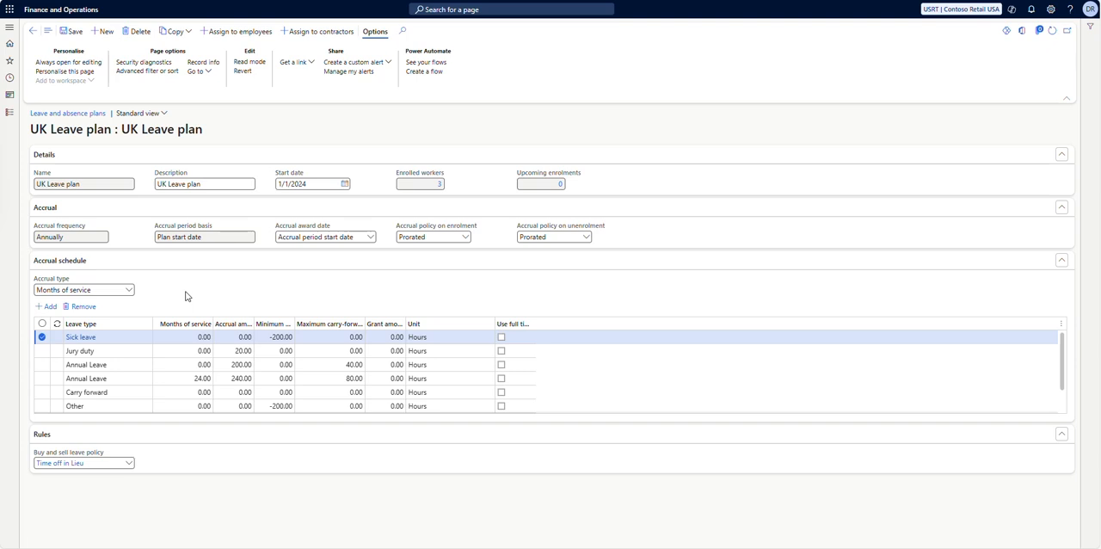
Assign the UK Leave plan to the first listed worker with enrolment on employment start date turned on.
{"action": "left_click", "coordinate": [232, 37]}
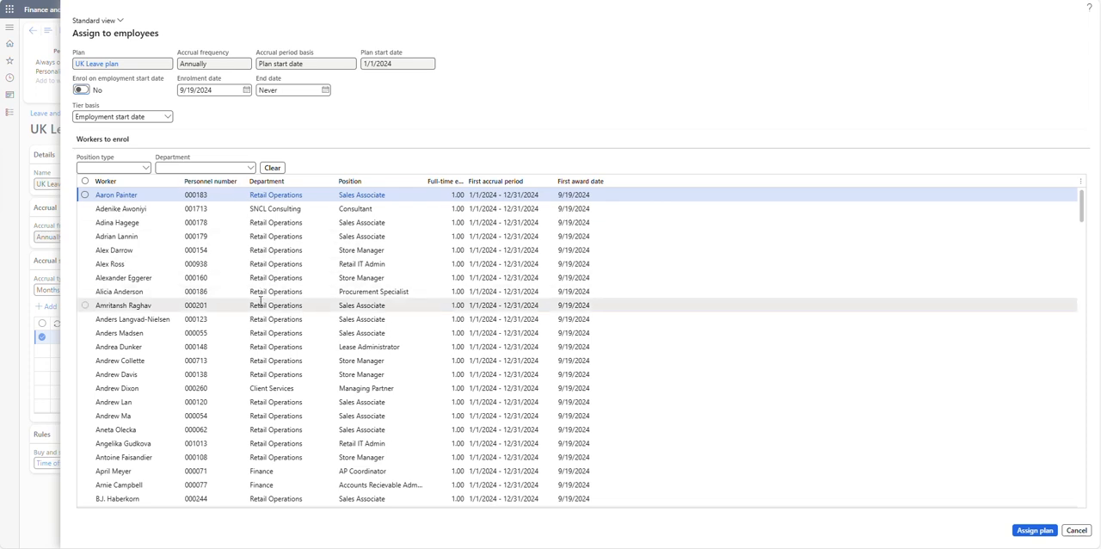
{"action": "scroll", "coordinate": [261, 300], "scroll_direction": "down", "scroll_amount": 4}
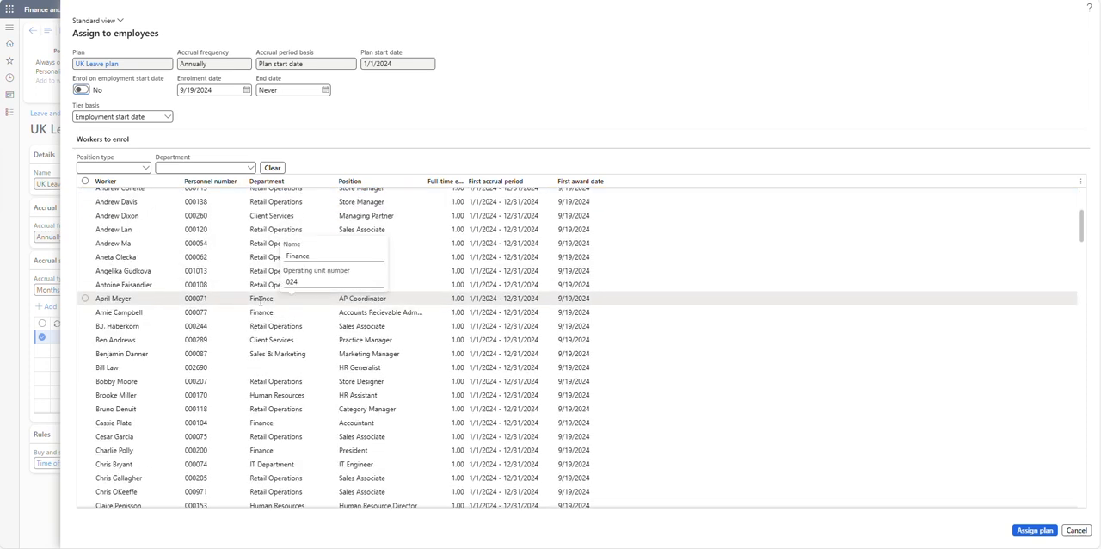
{"action": "scroll", "coordinate": [260, 300], "scroll_direction": "up", "scroll_amount": 4}
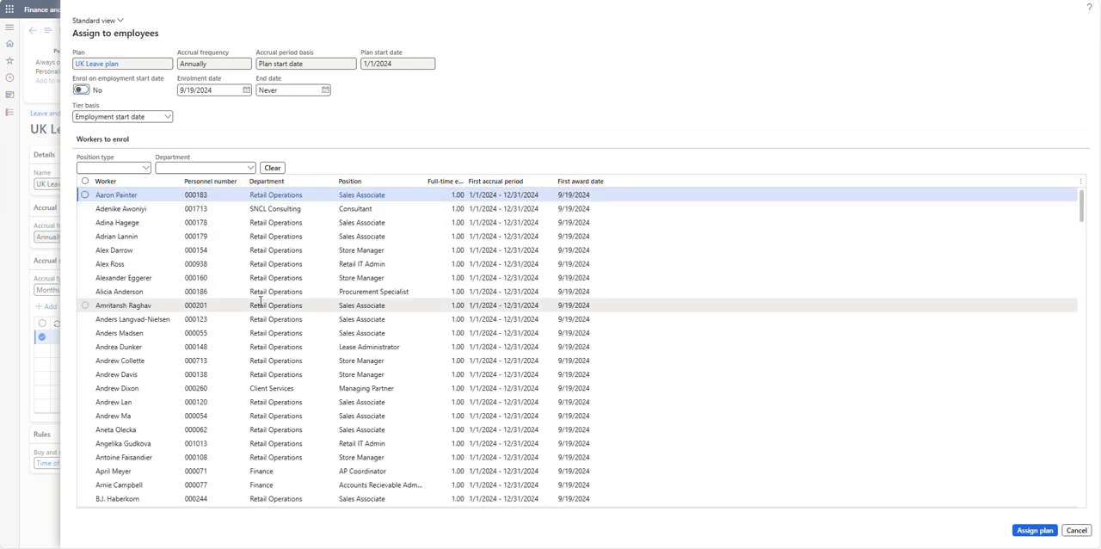
{"action": "left_click", "coordinate": [84, 195]}
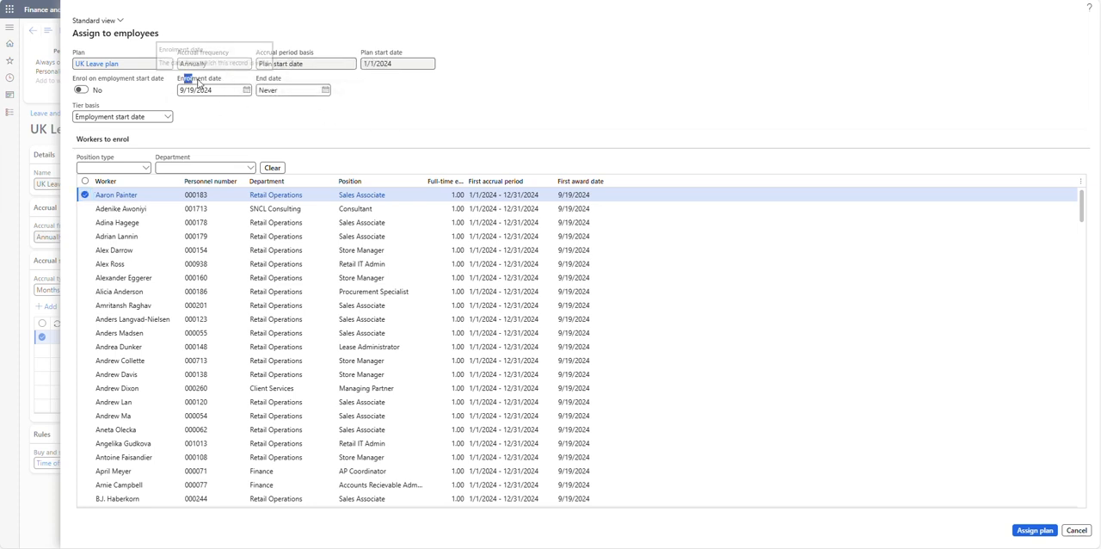
{"action": "left_click_drag", "start_coordinate": [183, 80], "coordinate": [216, 82]}
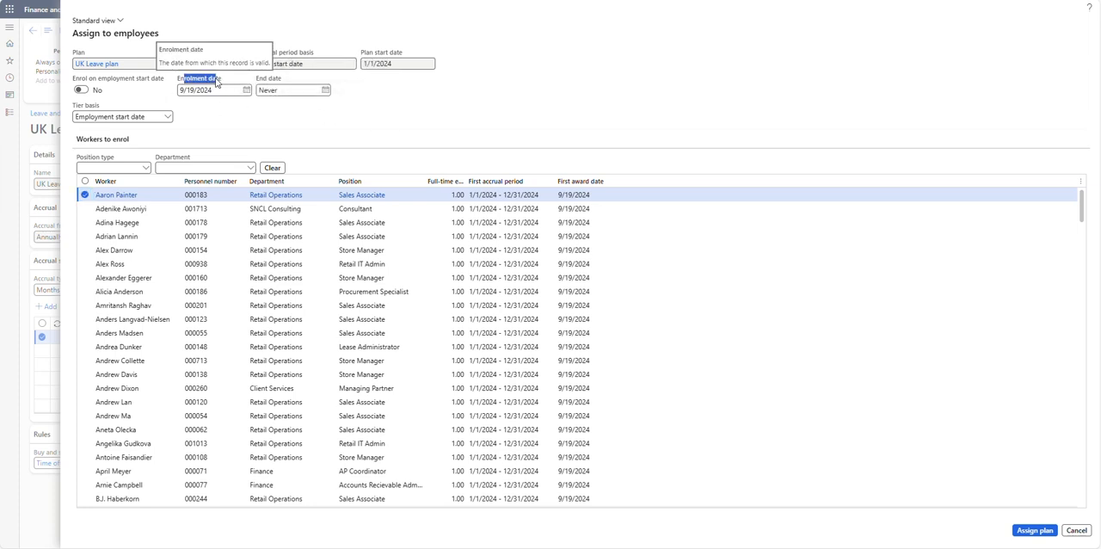
{"action": "left_click", "coordinate": [418, 110]}
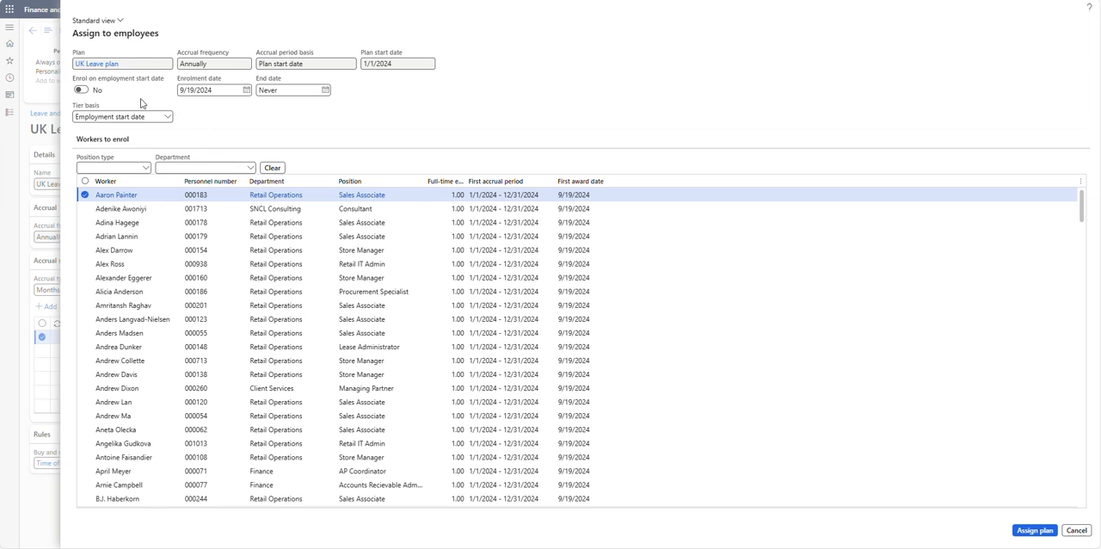
{"action": "left_click", "coordinate": [82, 90]}
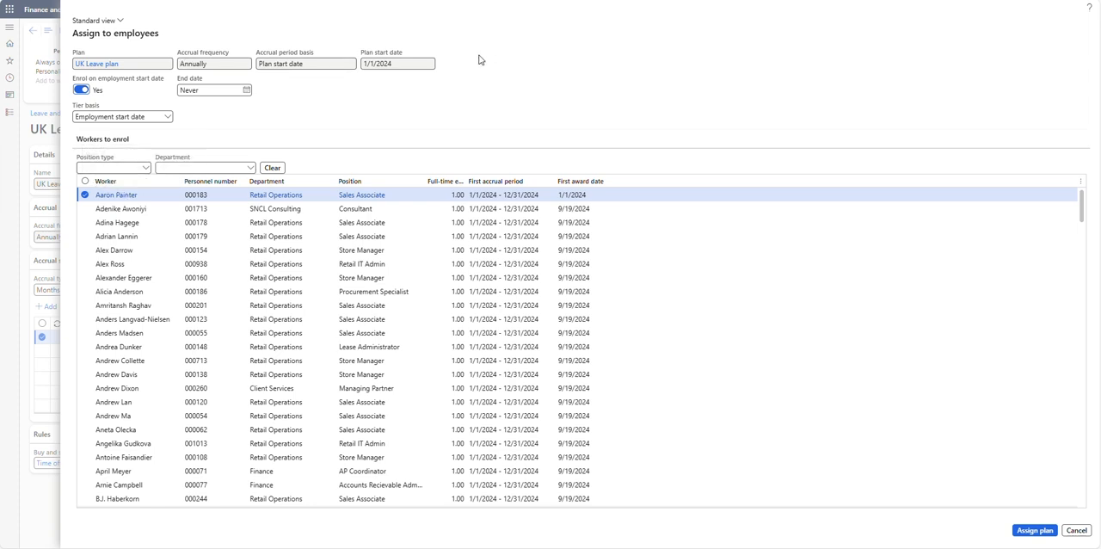
{"action": "left_click", "coordinate": [1045, 536]}
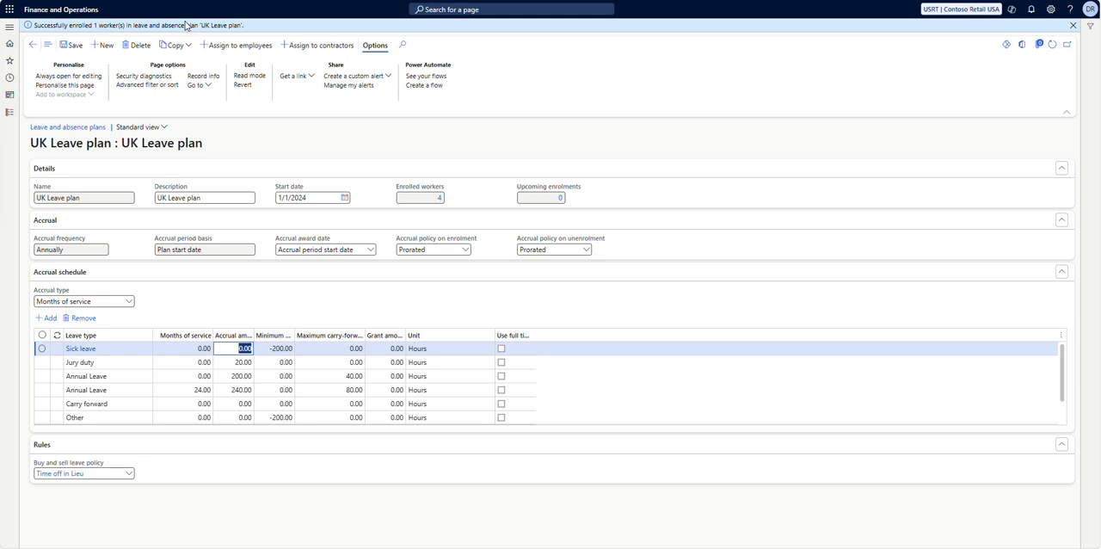
Return to the Leave and absence plans list and open the UK Leave plan's enrolled workers.
{"action": "left_click", "coordinate": [34, 45]}
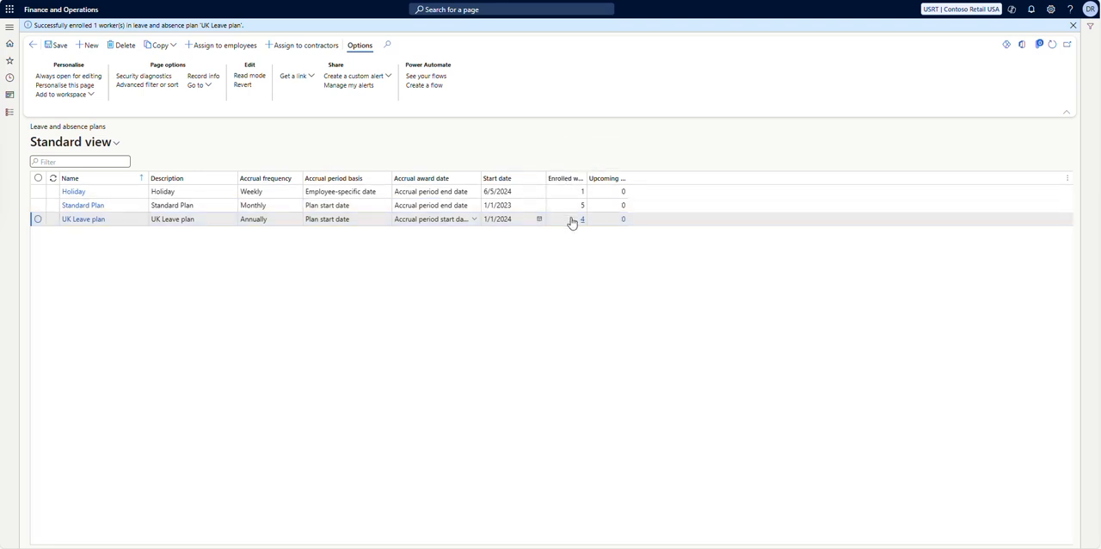
{"action": "mouse_move", "coordinate": [572, 222]}
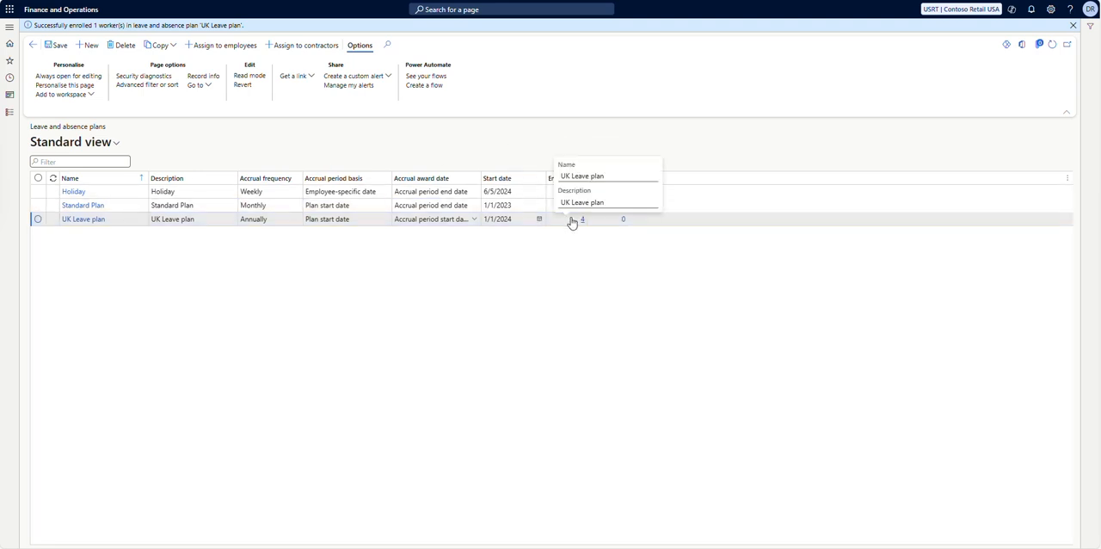
{"action": "left_click", "coordinate": [622, 222]}
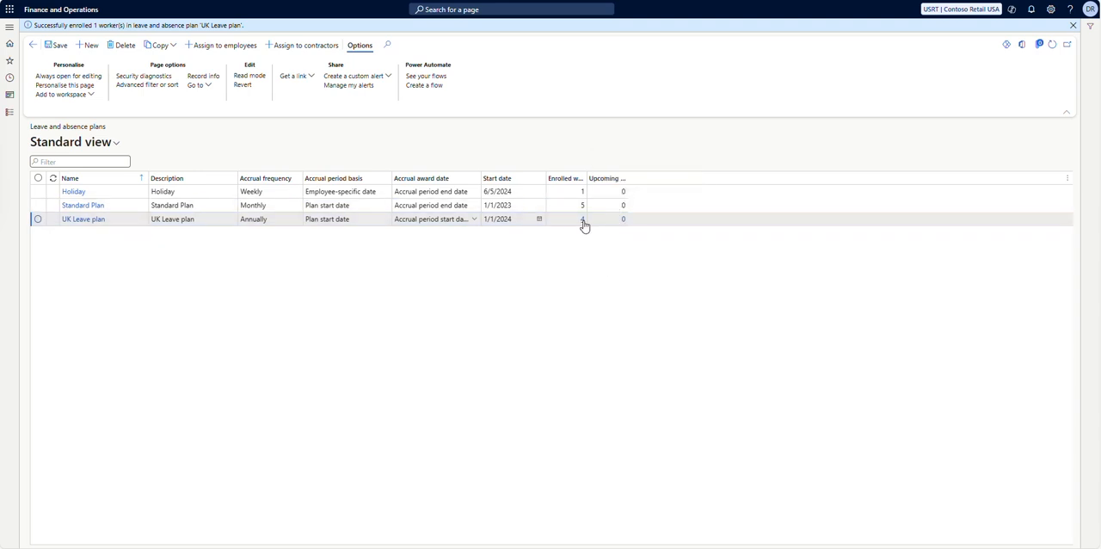
{"action": "mouse_move", "coordinate": [583, 225]}
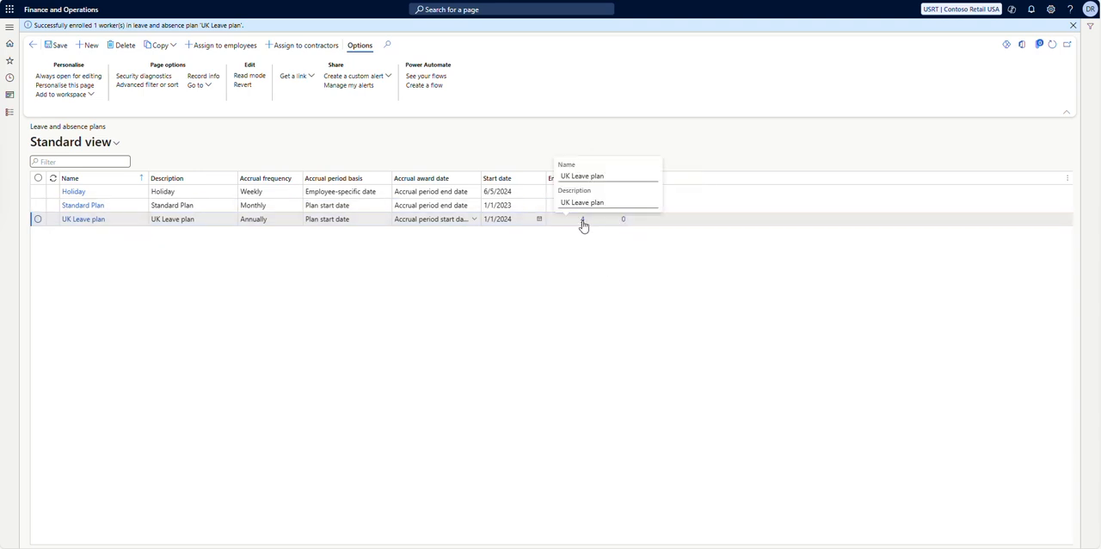
{"action": "left_click", "coordinate": [584, 222]}
{"action": "left_click", "coordinate": [583, 222]}
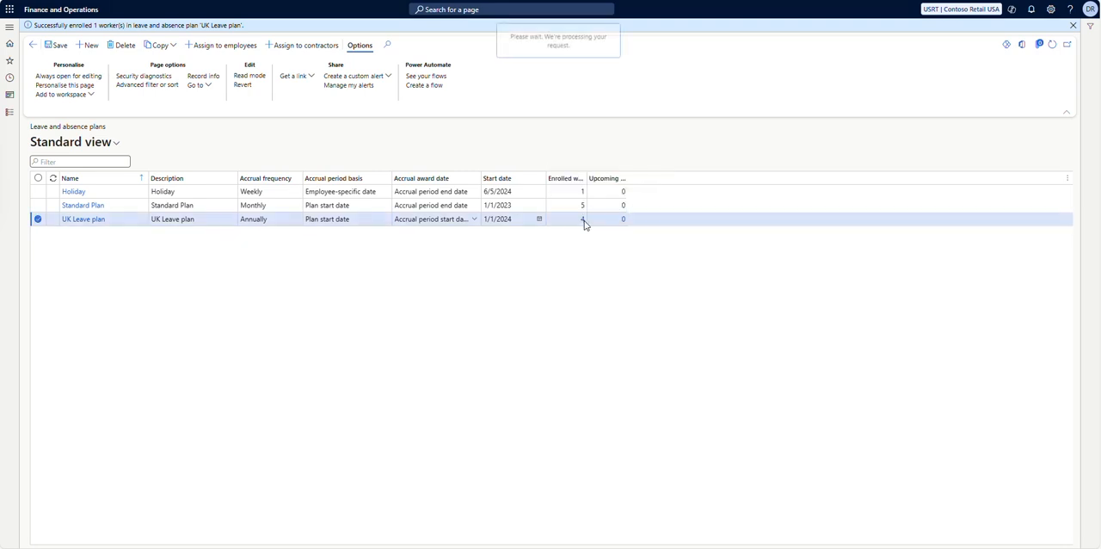